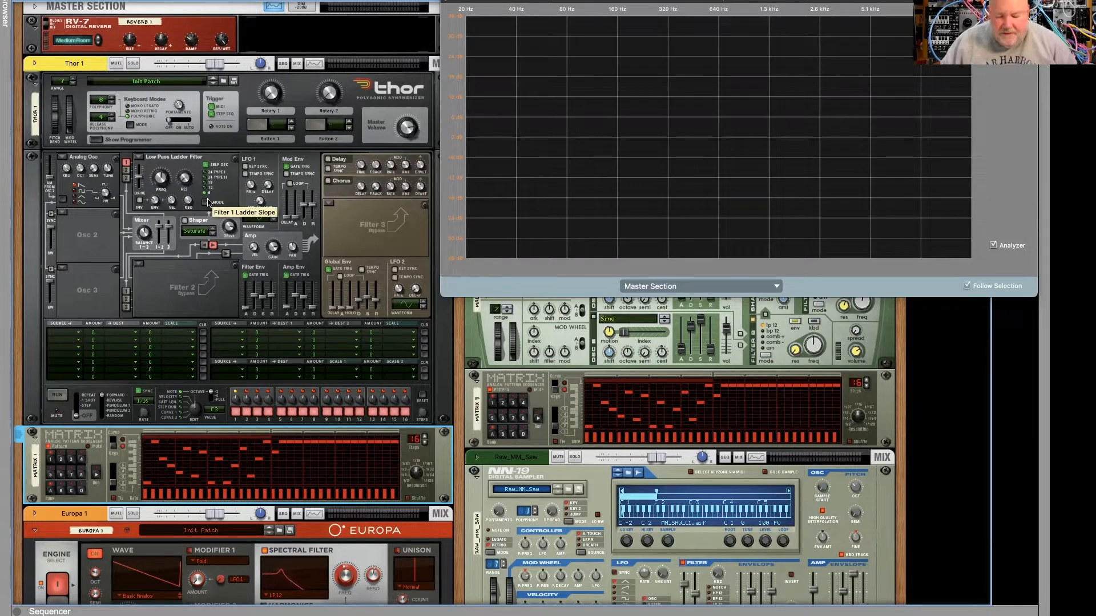
- Play the Matrix 1 pattern through Thor, switch the Low Pass Ladder Filter's slope mode and raise its resonance
left_click(97, 474)
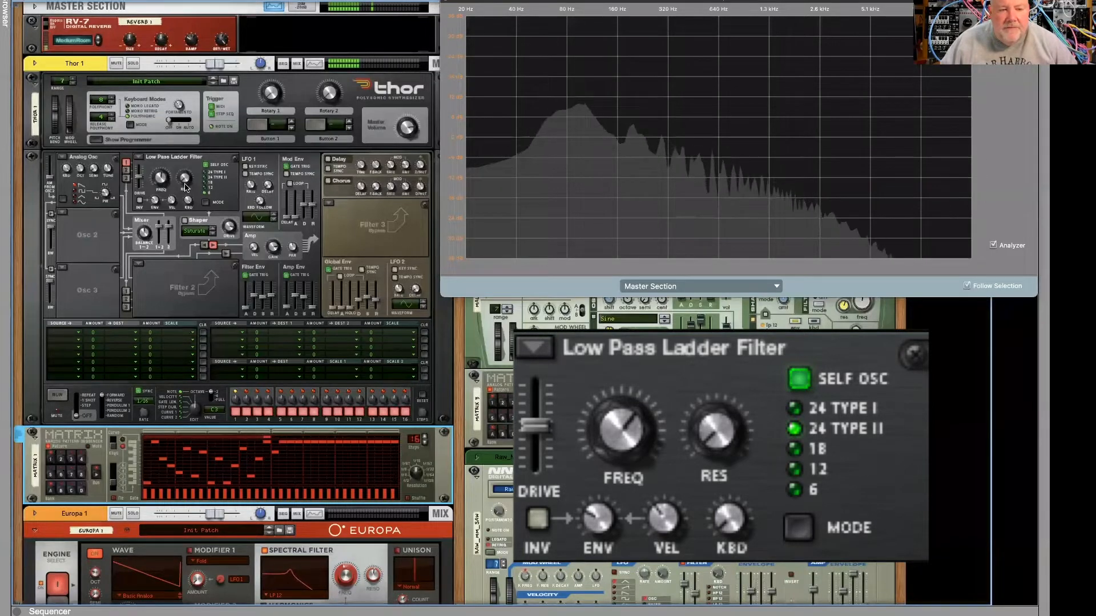
left_click(205, 192)
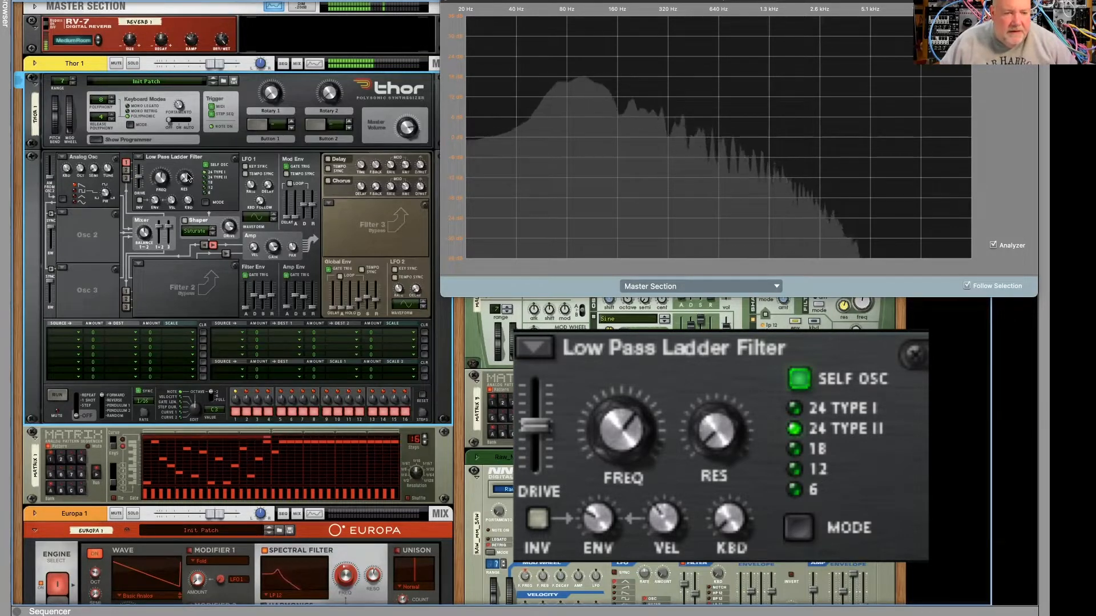
left_click_drag(183, 176, 181, 150)
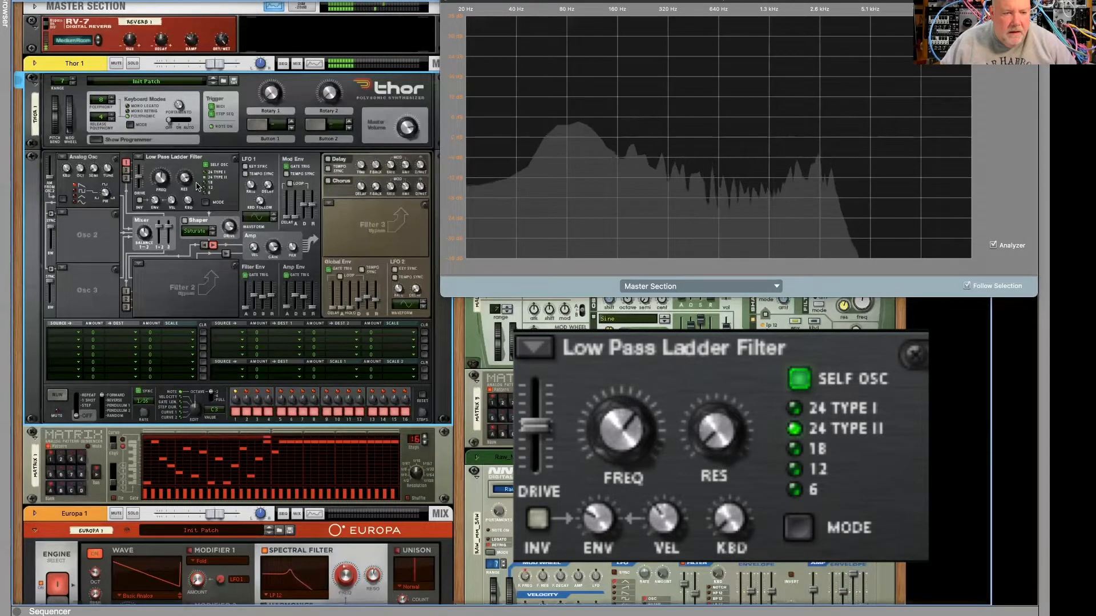
- Enable Thor's Shaper after the ladder filter and increase its drive amount
left_click(184, 221)
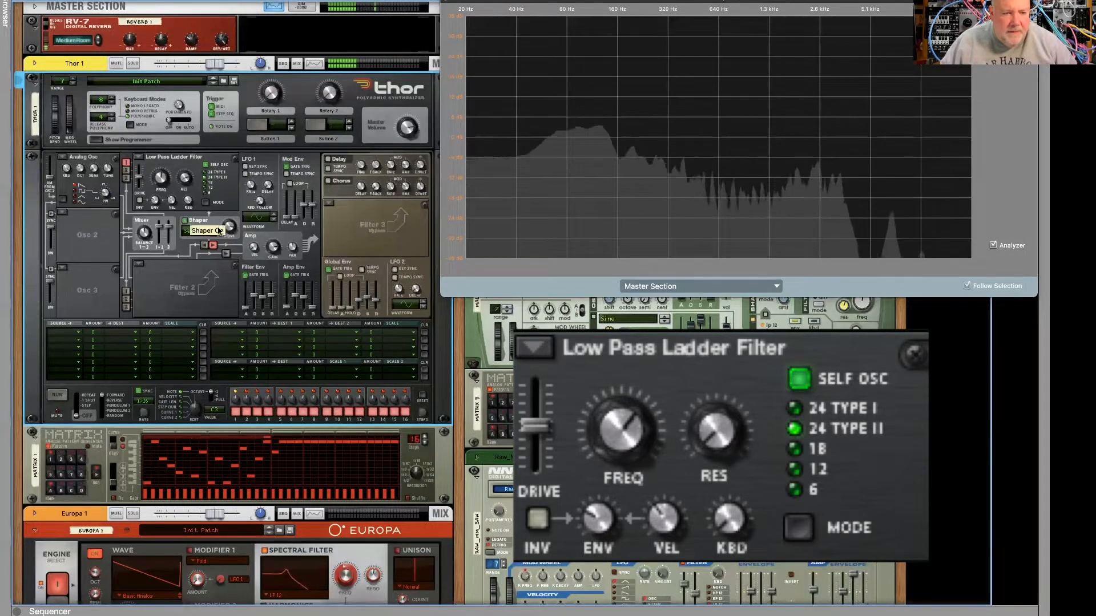
left_click_drag(226, 229, 221, 191)
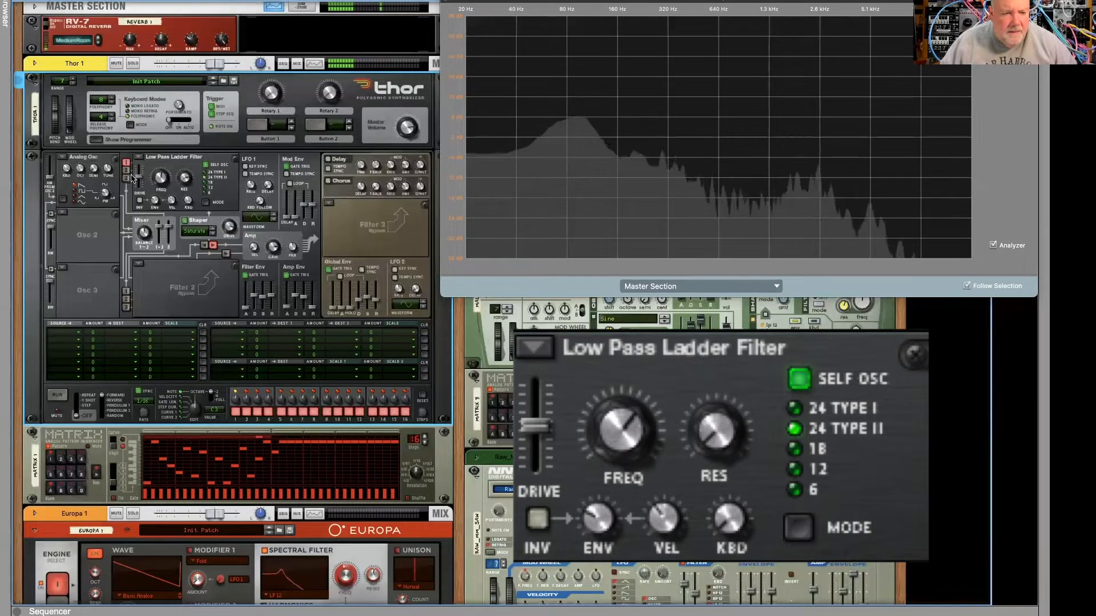
mouse_move(141, 179)
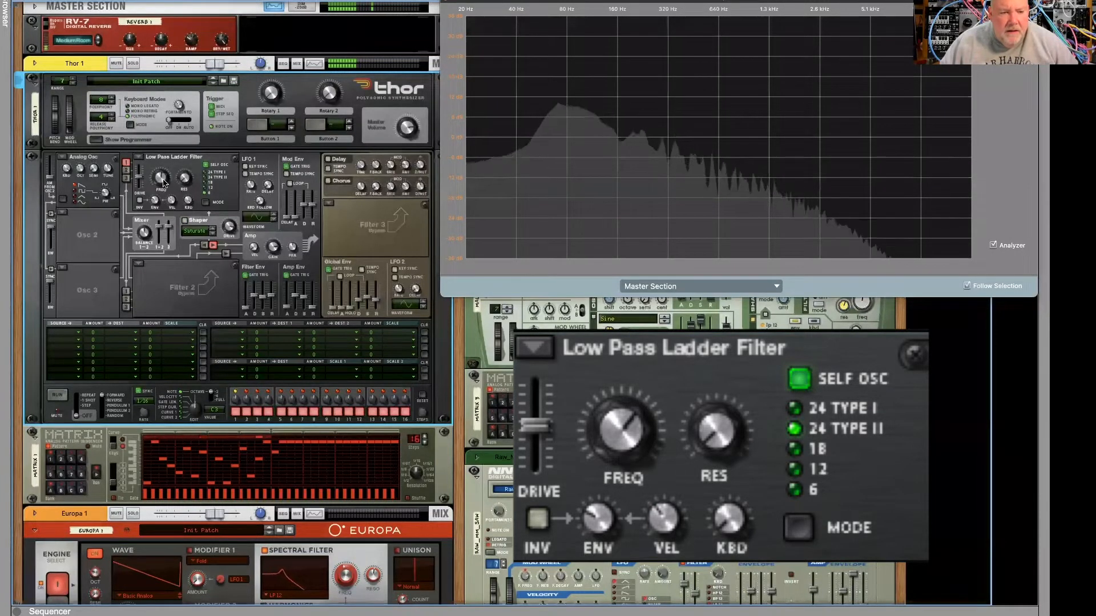
- Adjust the Low Pass Ladder Filter's frequency and resonance while the pattern plays
mouse_move(161, 180)
left_mouse_down()
mouse_move(178, 179)
mouse_move(183, 160)
mouse_move(159, 181)
left_mouse_up()
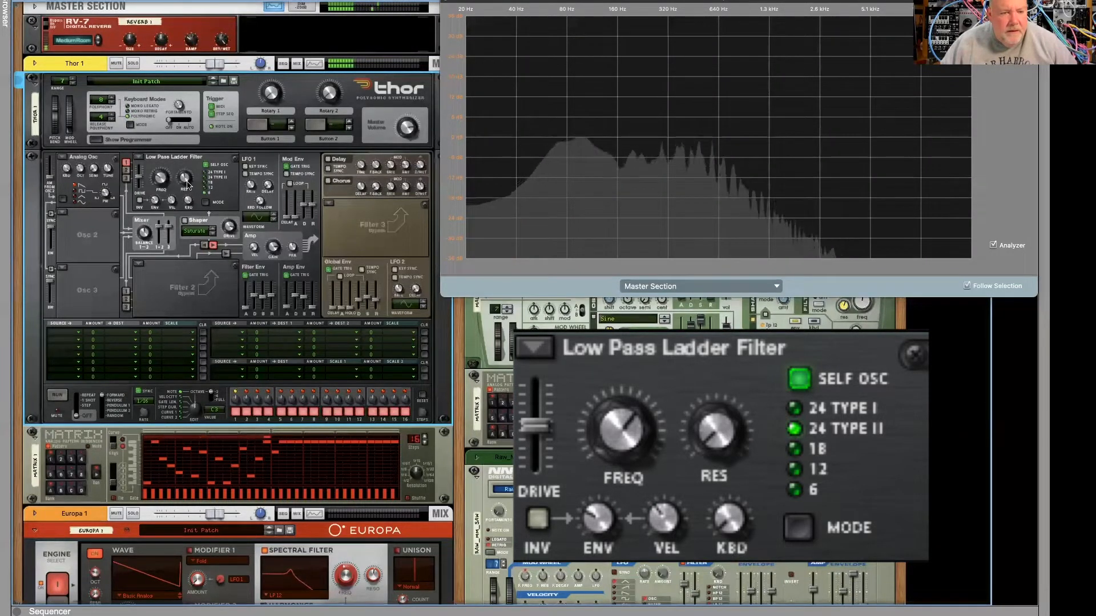
mouse_move(187, 183)
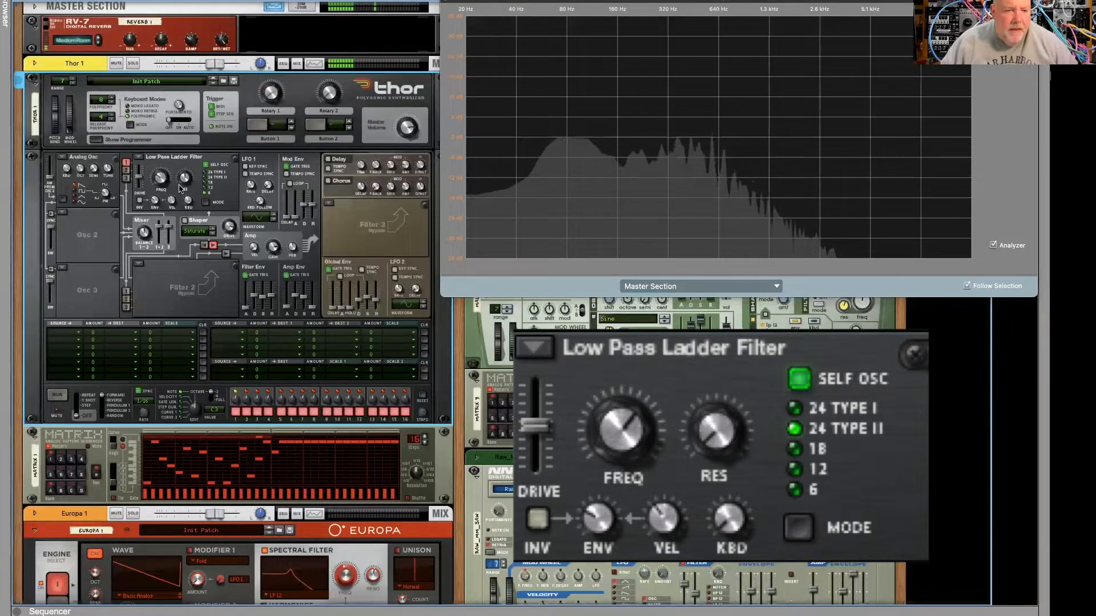
left_click_drag(185, 186, 184, 176)
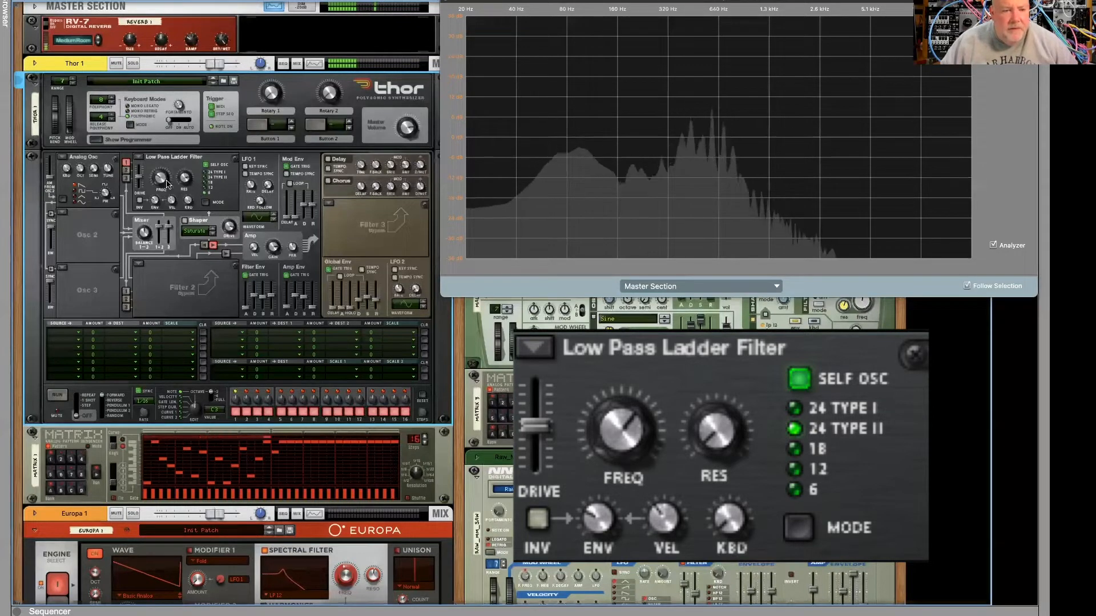
left_click_drag(162, 184, 160, 183)
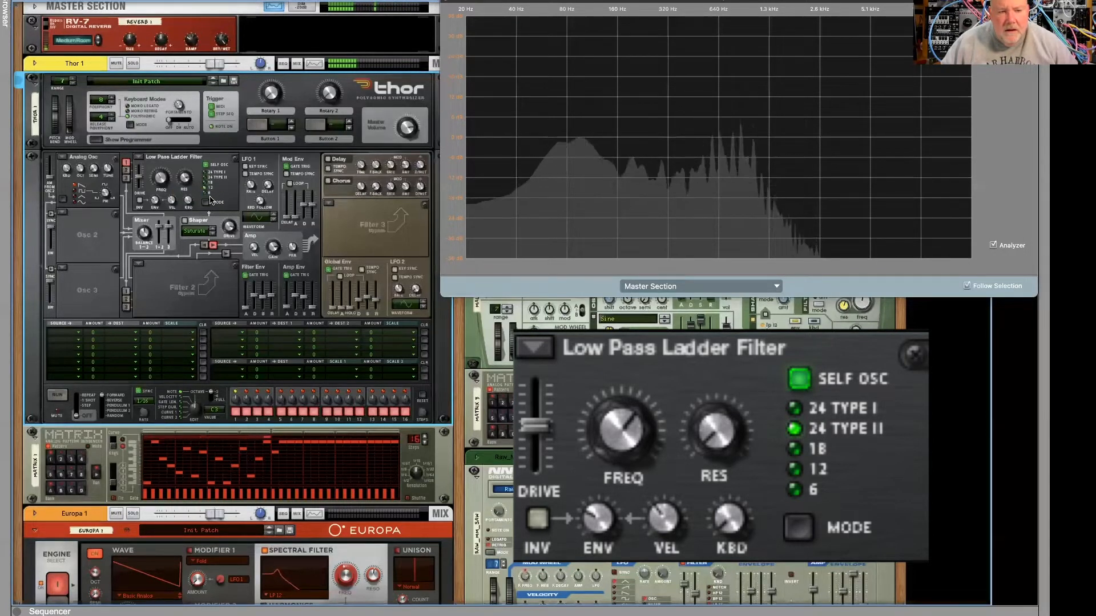
- Switch the ladder filter's slope mode again and sweep its resonance from 0 up to about 97
left_click(204, 193)
scroll(204, 194, "up", 1)
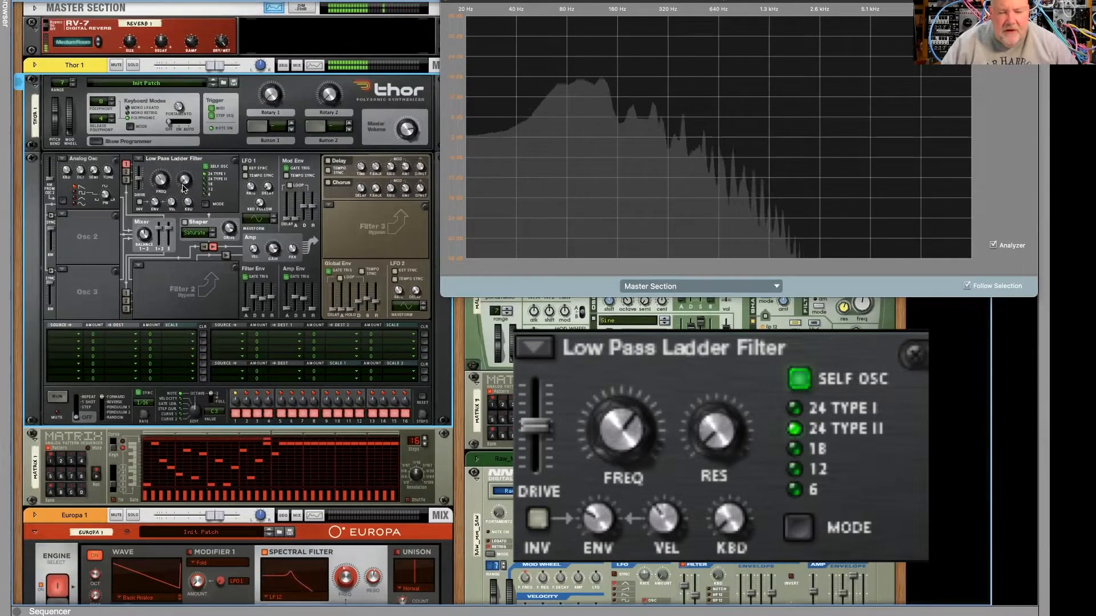
mouse_move(184, 188)
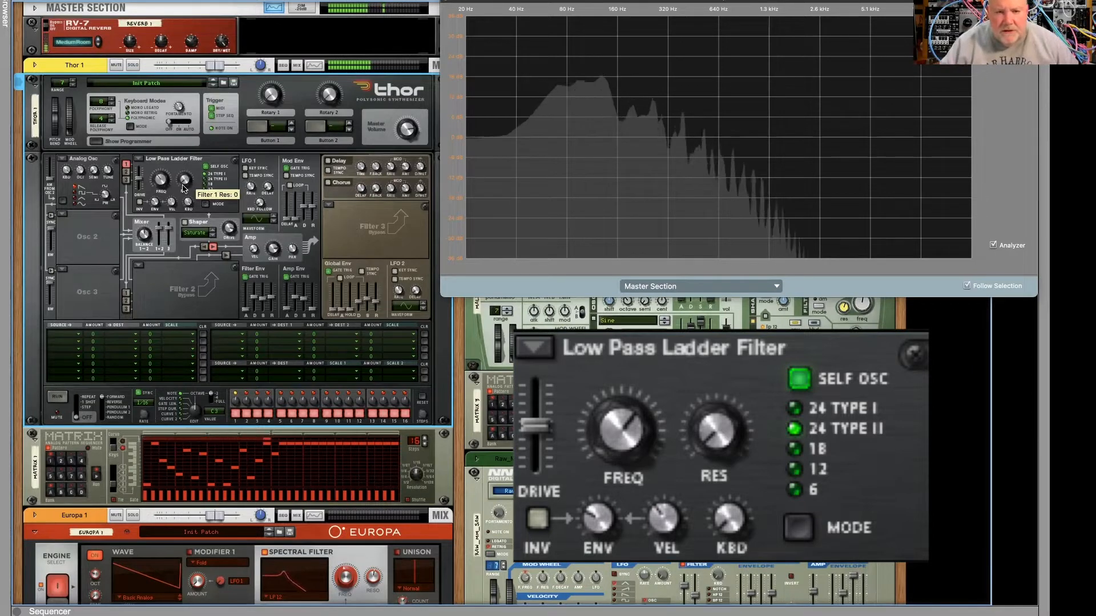
left_click_drag(184, 189, 197, 163)
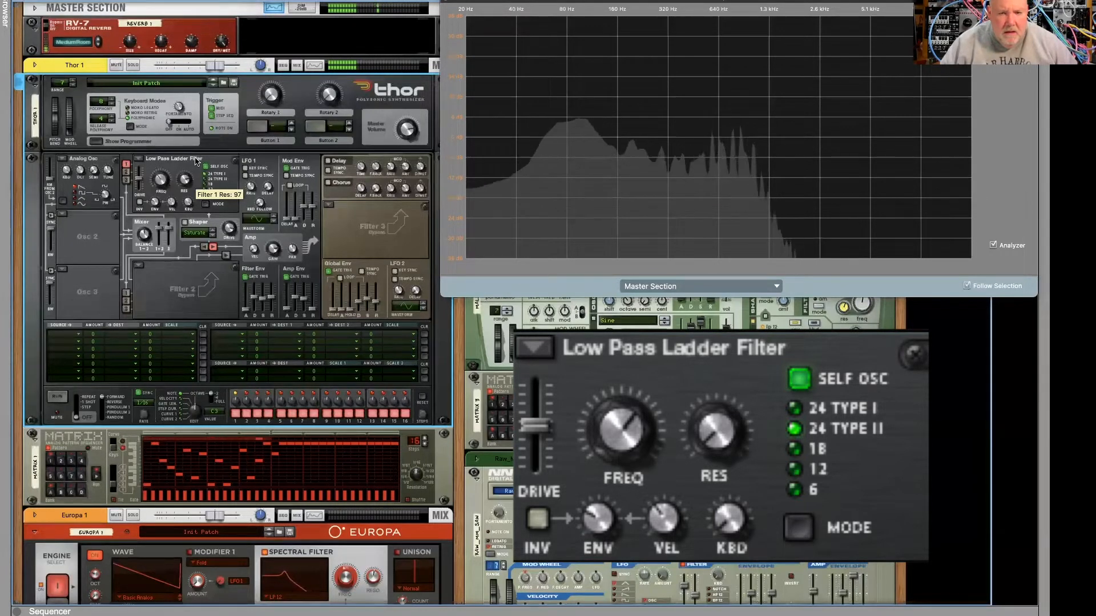
left_click_drag(185, 182, 183, 180)
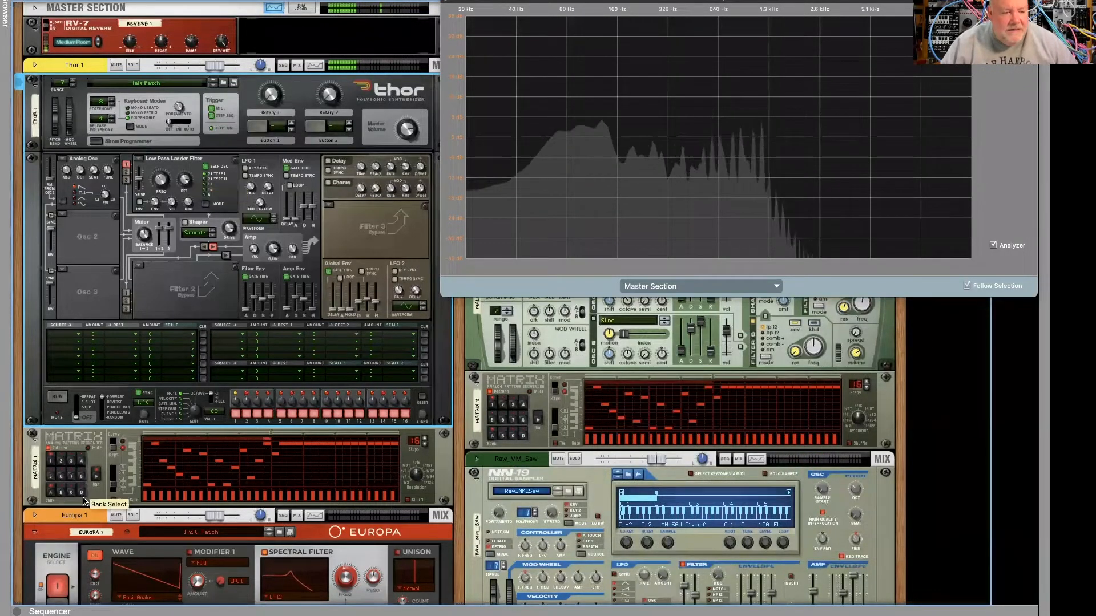
- Replace Thor's ladder filter with the State Variable Filter and restart the Matrix 1 pattern
left_click(109, 488)
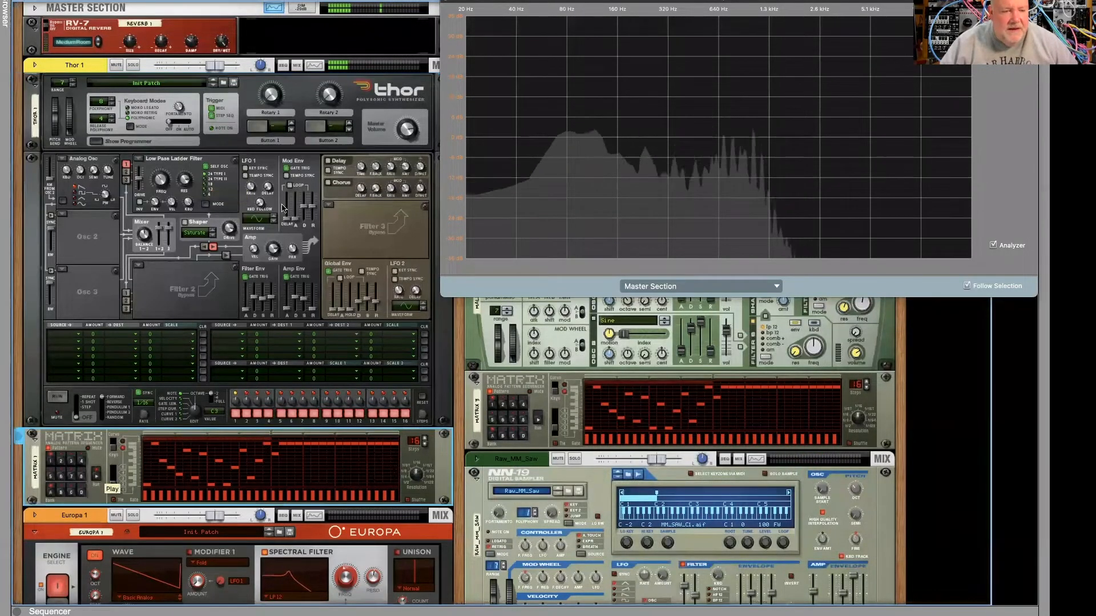
left_click(147, 159)
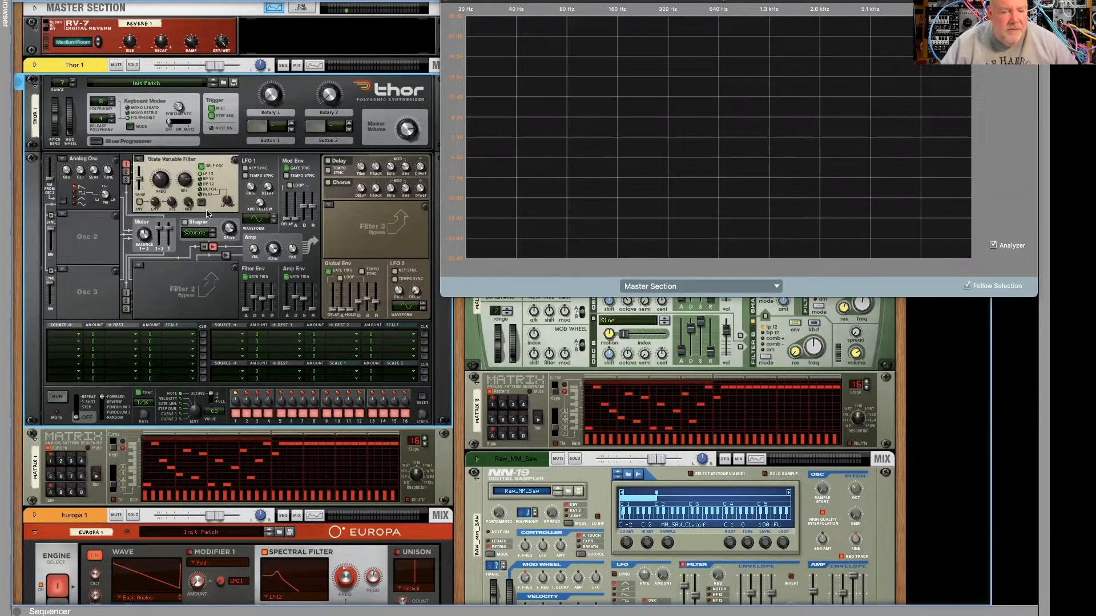
left_click_drag(185, 199, 185, 193)
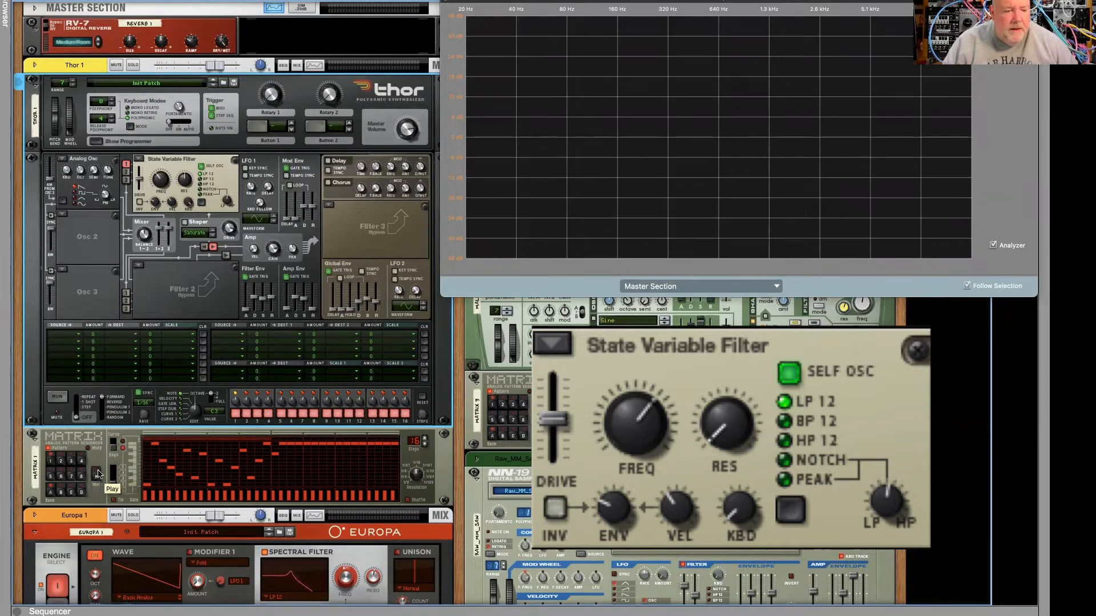
left_click(96, 475)
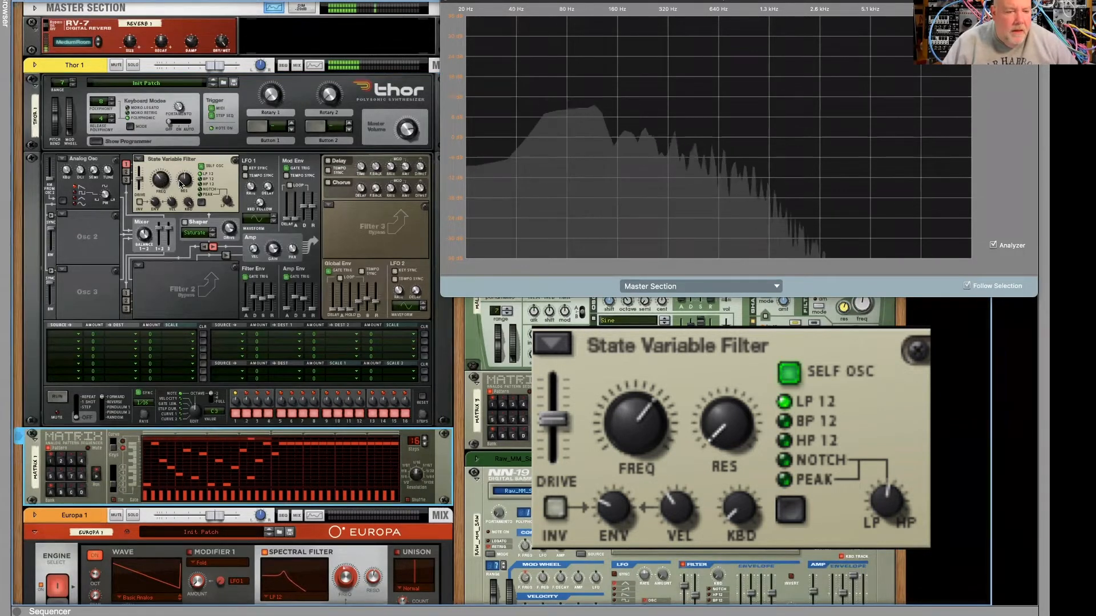
- Raise the State Variable Filter's resonance and sweep its frequency down to about 58.6 Hz and back up
left_click(187, 179)
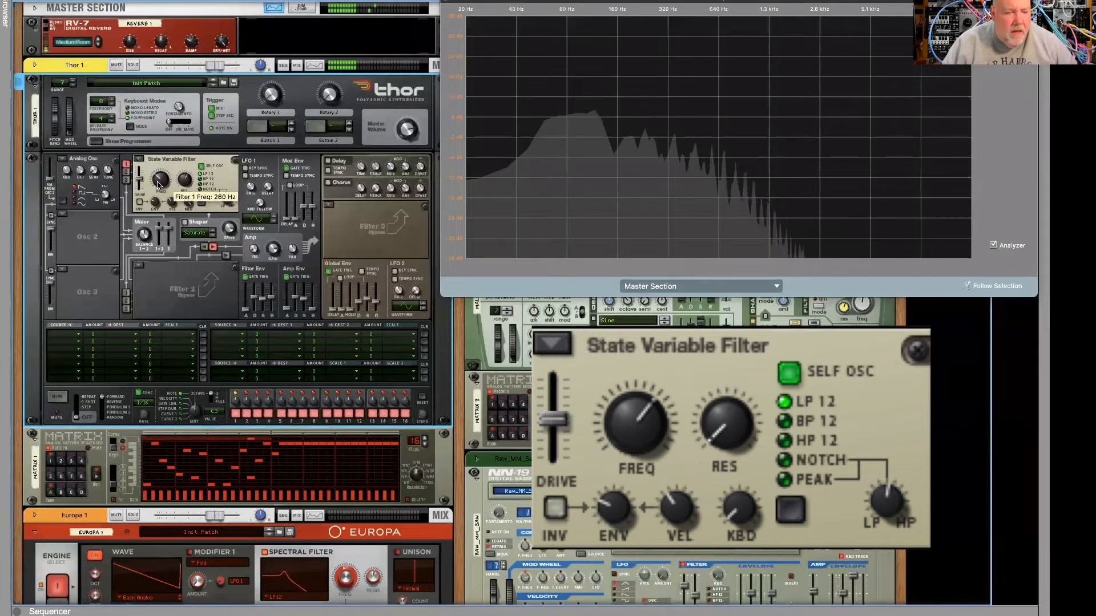
left_click_drag(185, 182, 187, 175)
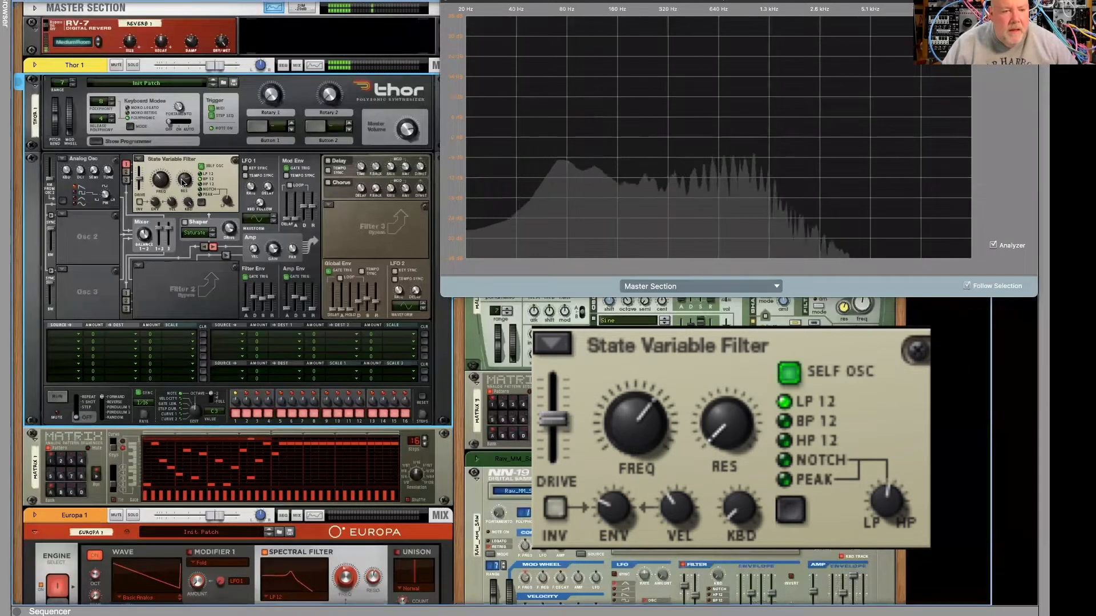
mouse_move(159, 183)
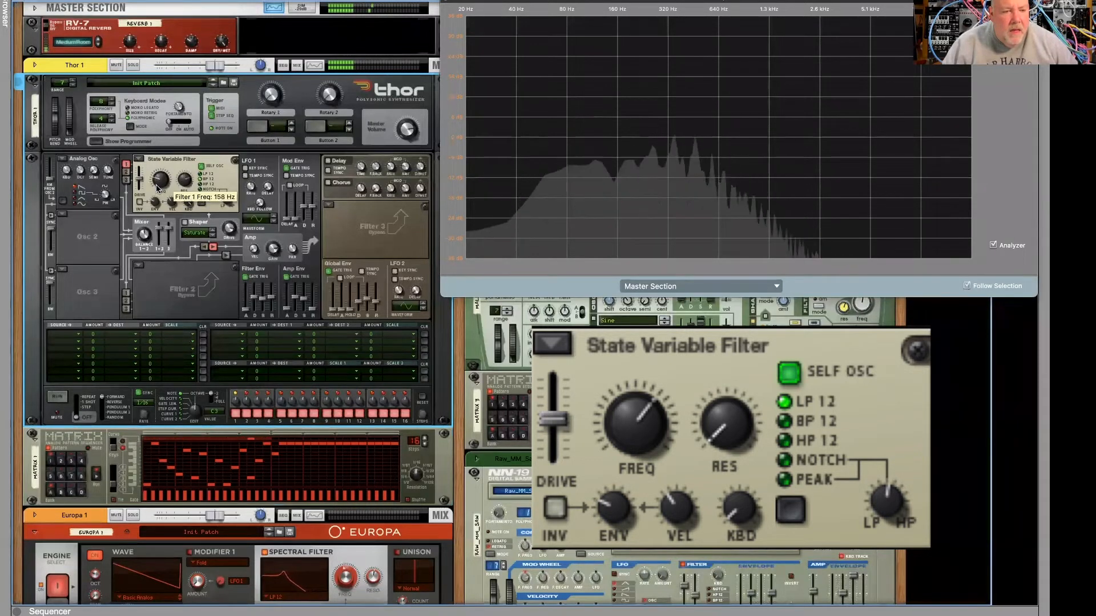
left_click_drag(158, 184, 156, 193)
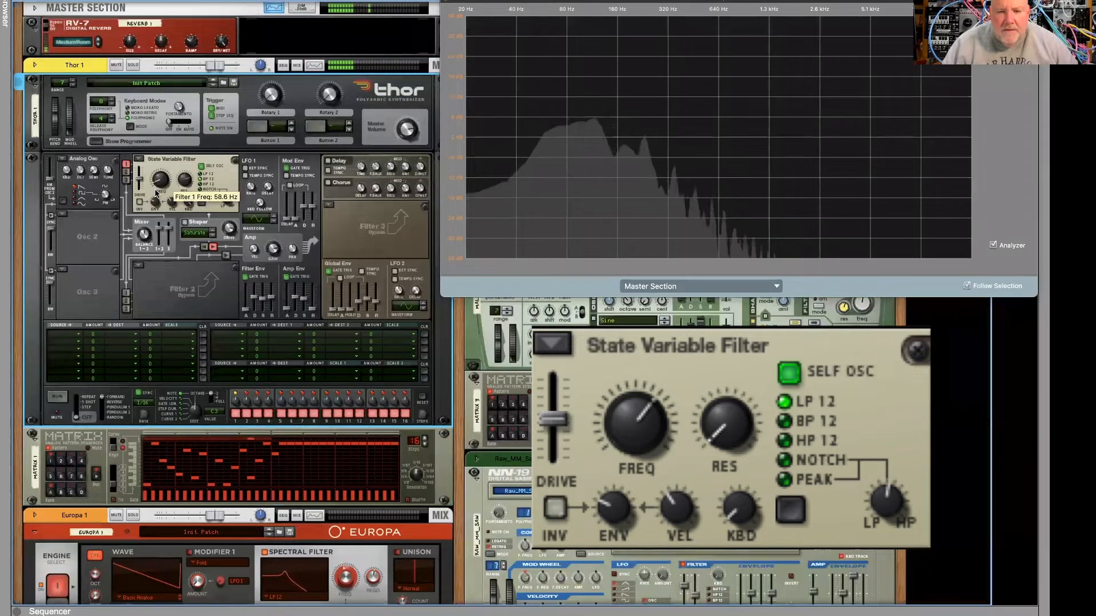
left_click_drag(156, 193, 158, 181)
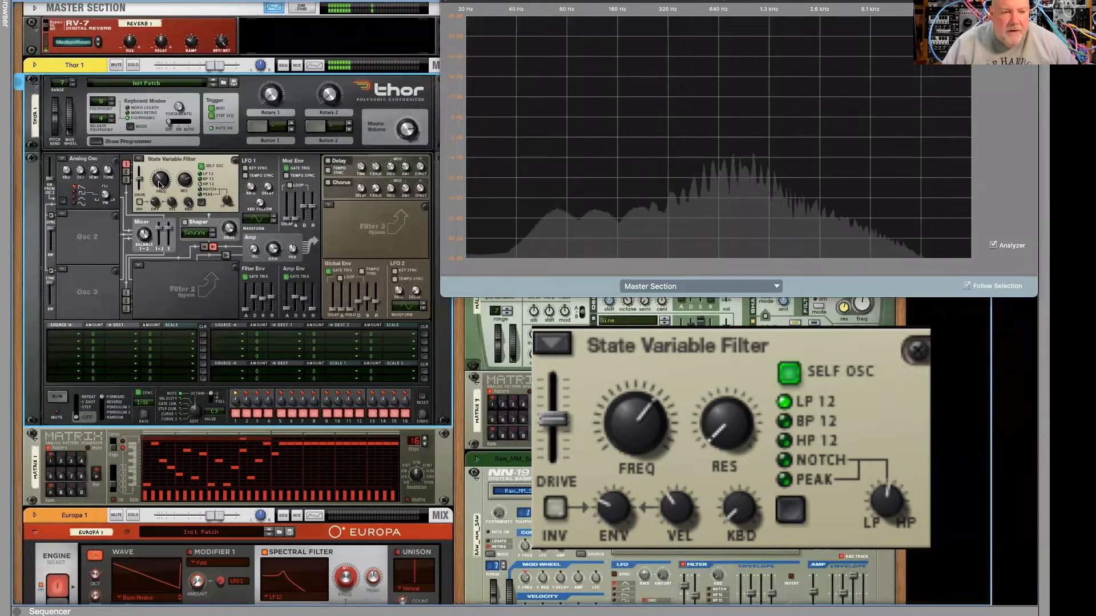
left_click_drag(158, 182, 158, 187)
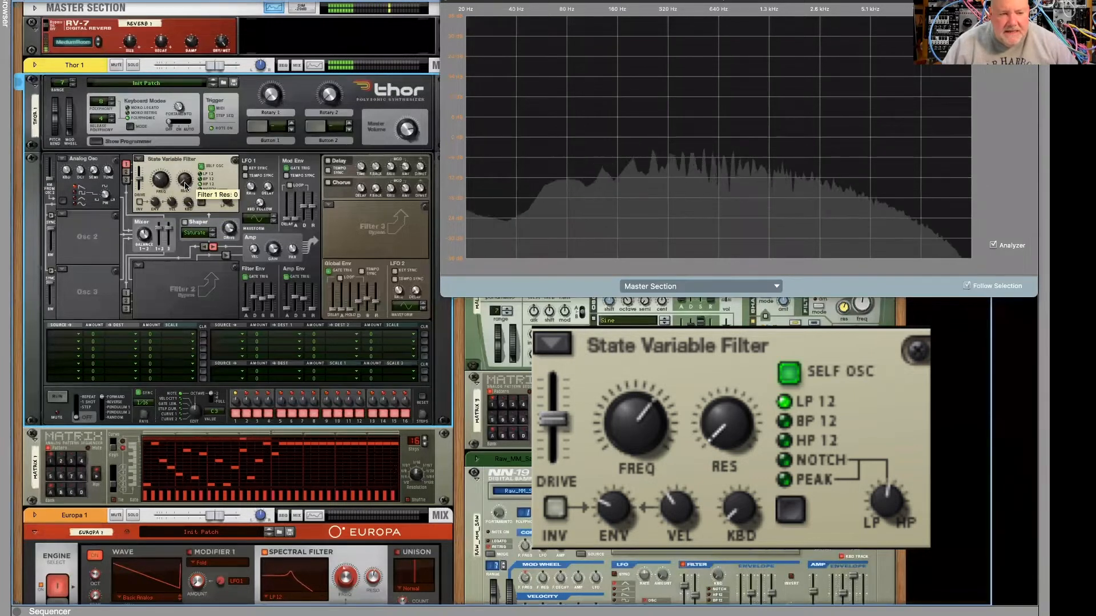
- Vary the State Variable Filter's resonance and sweep its frequency down to 39.4 Hz and up to about 576 Hz
left_click_drag(185, 181, 185, 154)
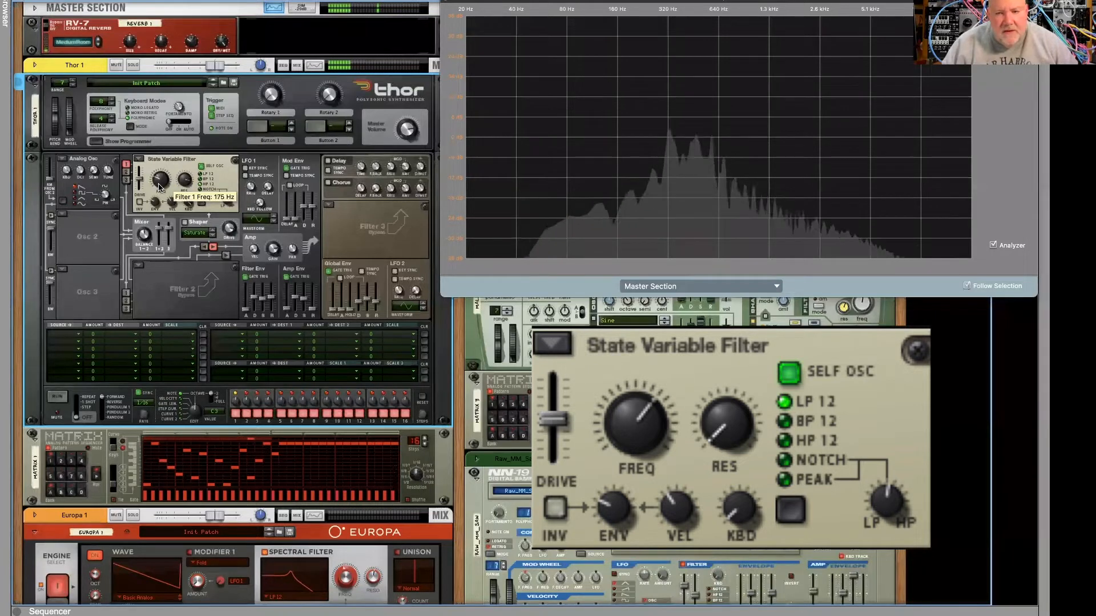
left_click_drag(183, 191, 181, 195)
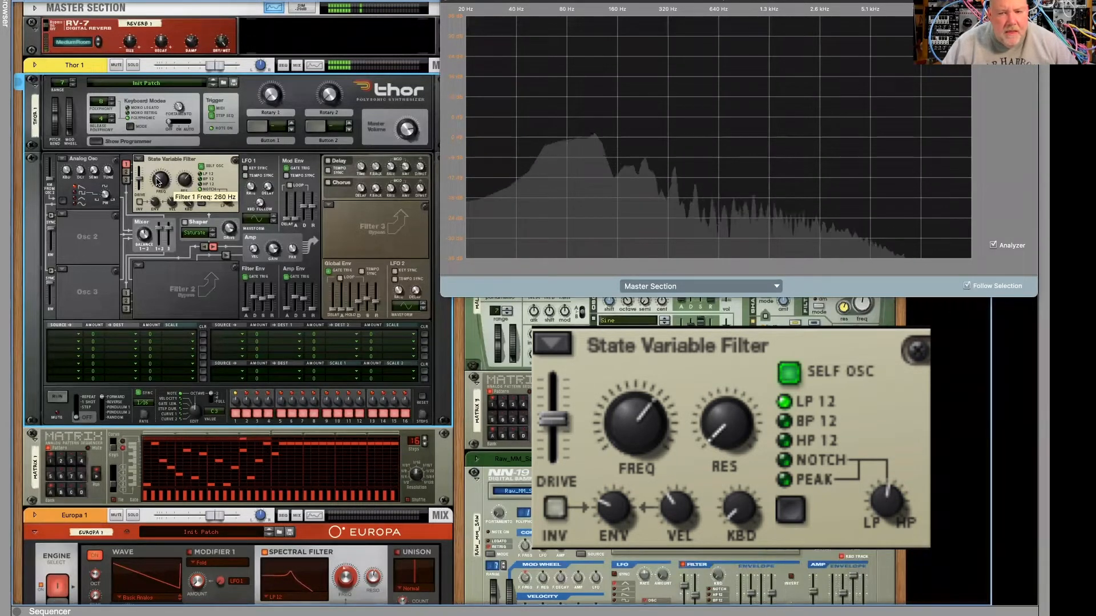
mouse_move(158, 174)
left_mouse_down()
mouse_move(157, 162)
mouse_move(147, 193)
left_mouse_up()
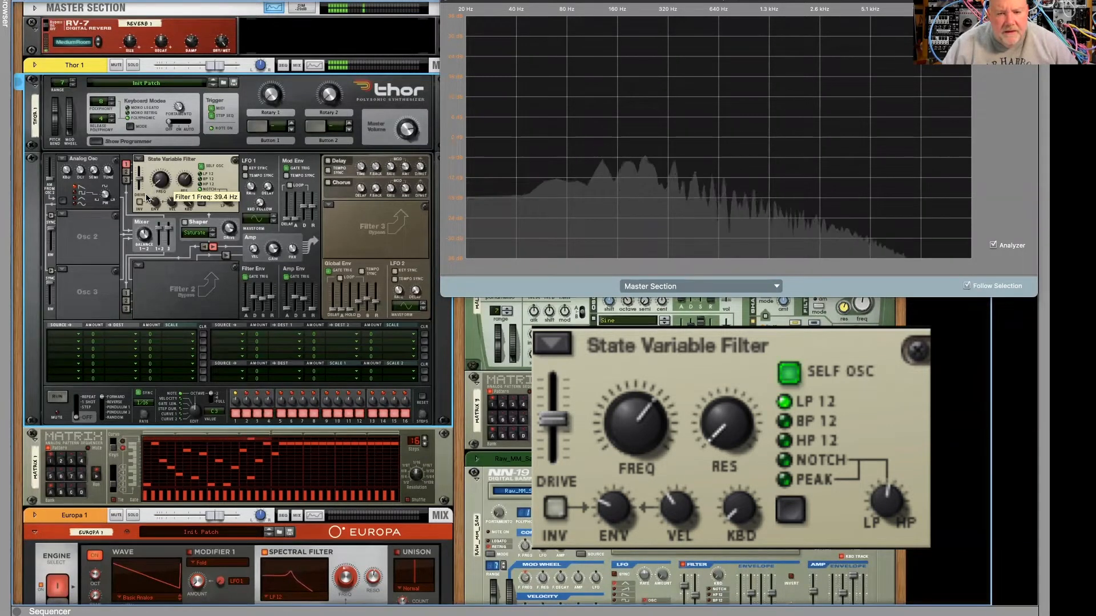
left_click_drag(148, 196, 144, 177)
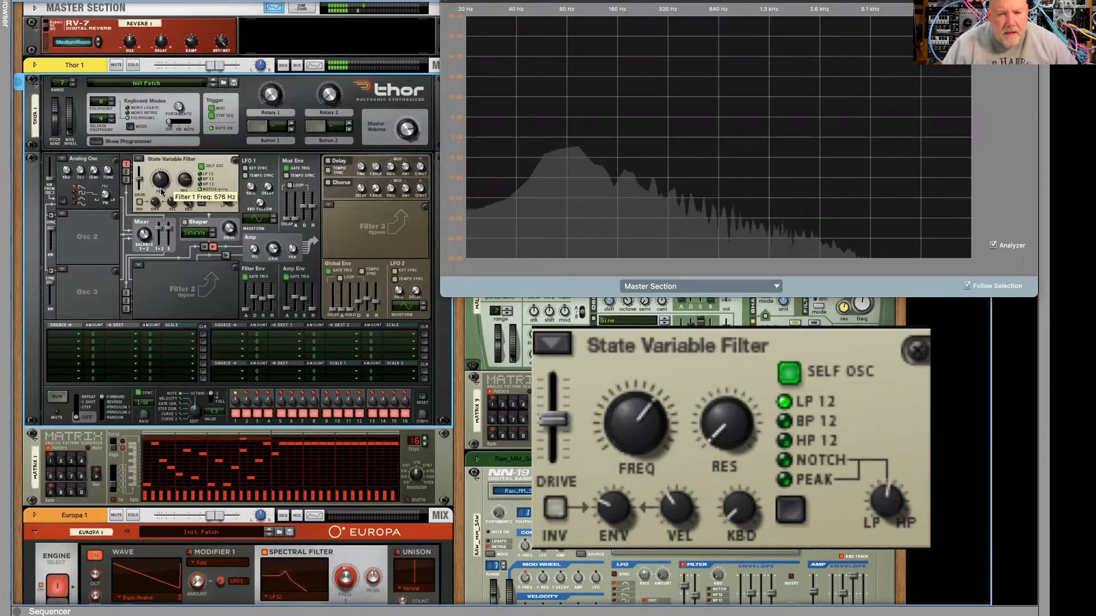
left_click_drag(158, 199, 182, 194)
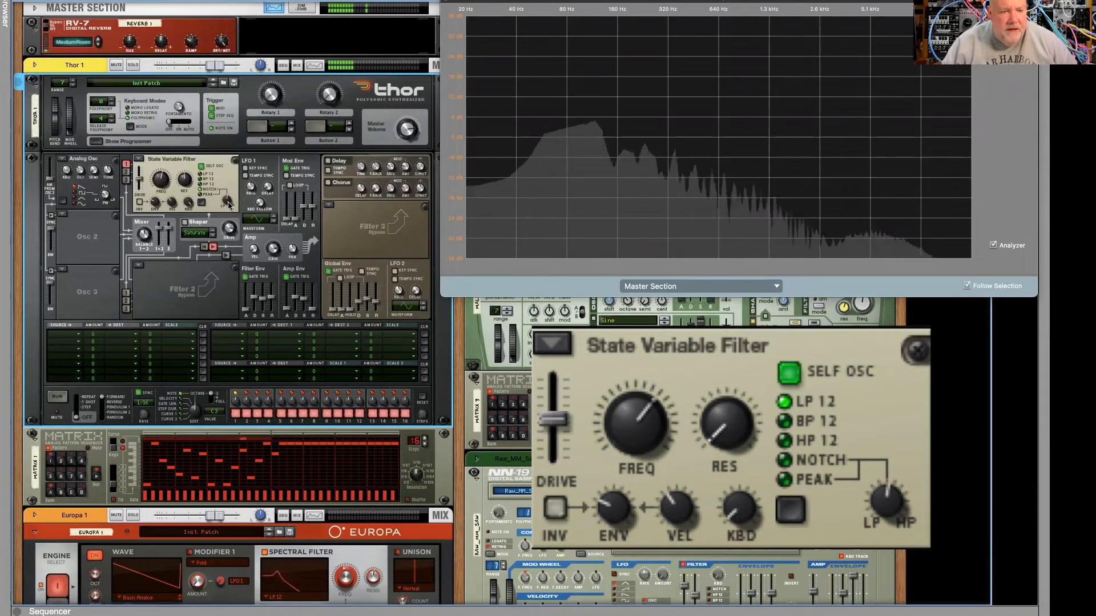
- Sweep the State Variable Filter's LP/HP notch balance between about 12 and 127, returning it toward the low-pass side
mouse_move(229, 204)
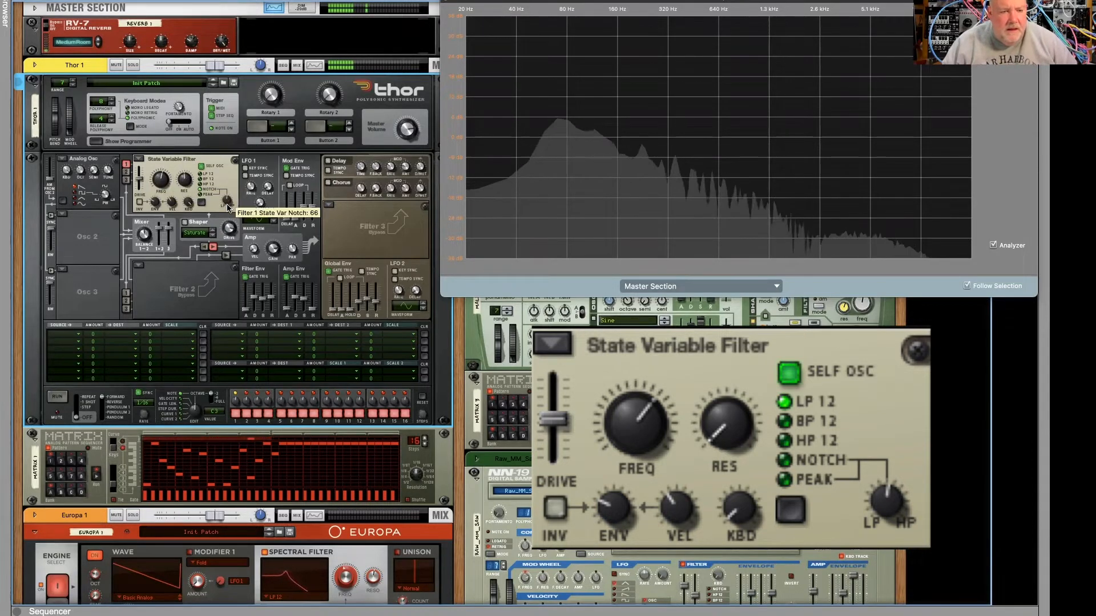
mouse_move(227, 218)
left_mouse_down()
mouse_move(226, 189)
mouse_move(220, 209)
left_mouse_up()
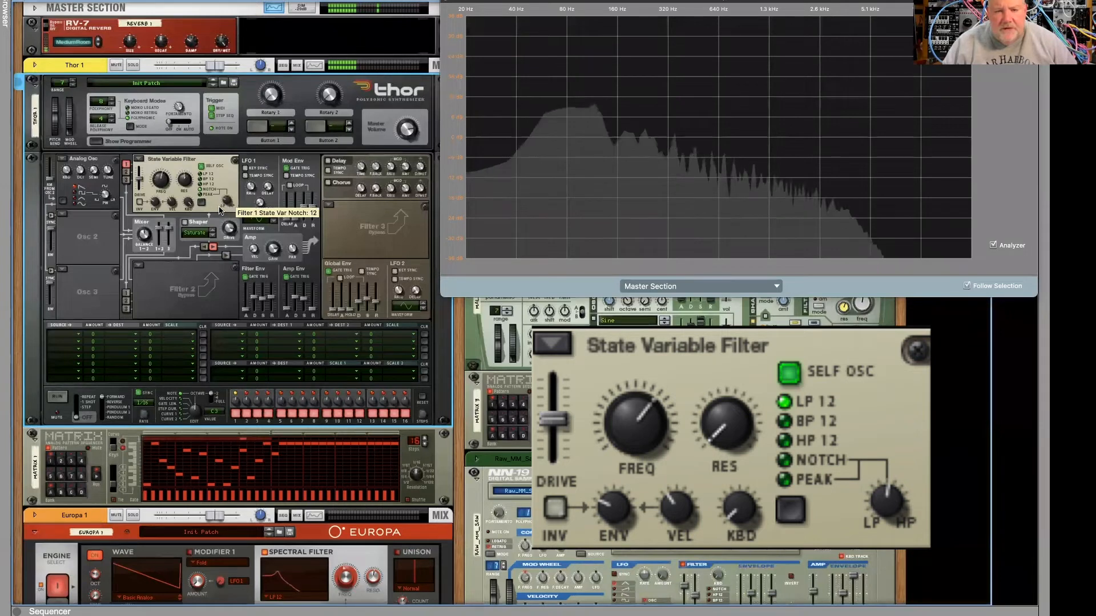
left_click_drag(221, 202, 221, 193)
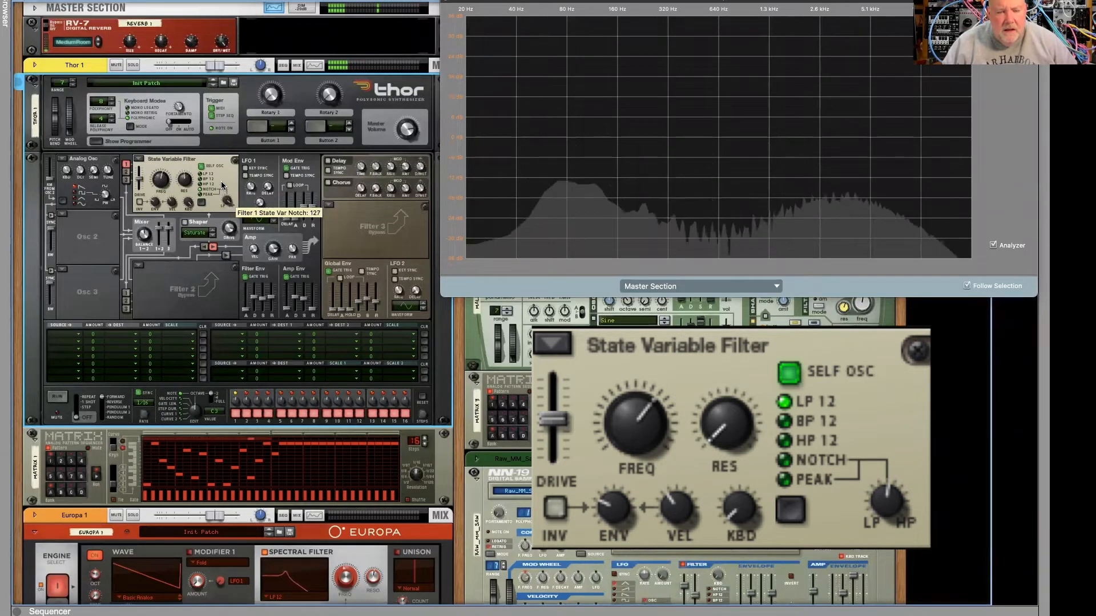
left_click_drag(222, 186, 217, 201)
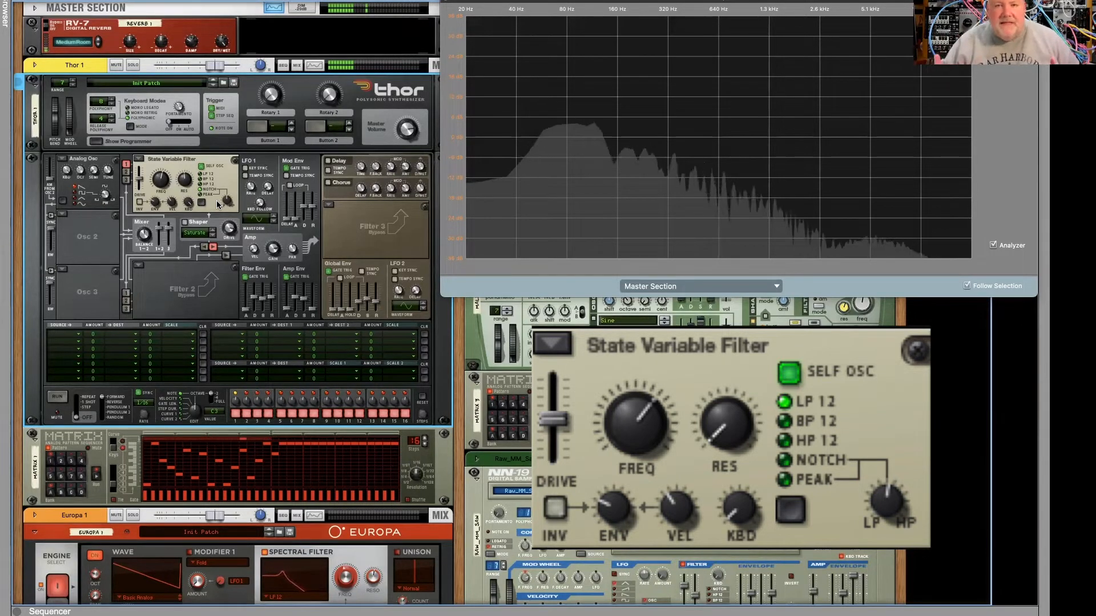
mouse_move(227, 202)
left_mouse_down()
mouse_move(222, 224)
mouse_move(226, 186)
left_mouse_up()
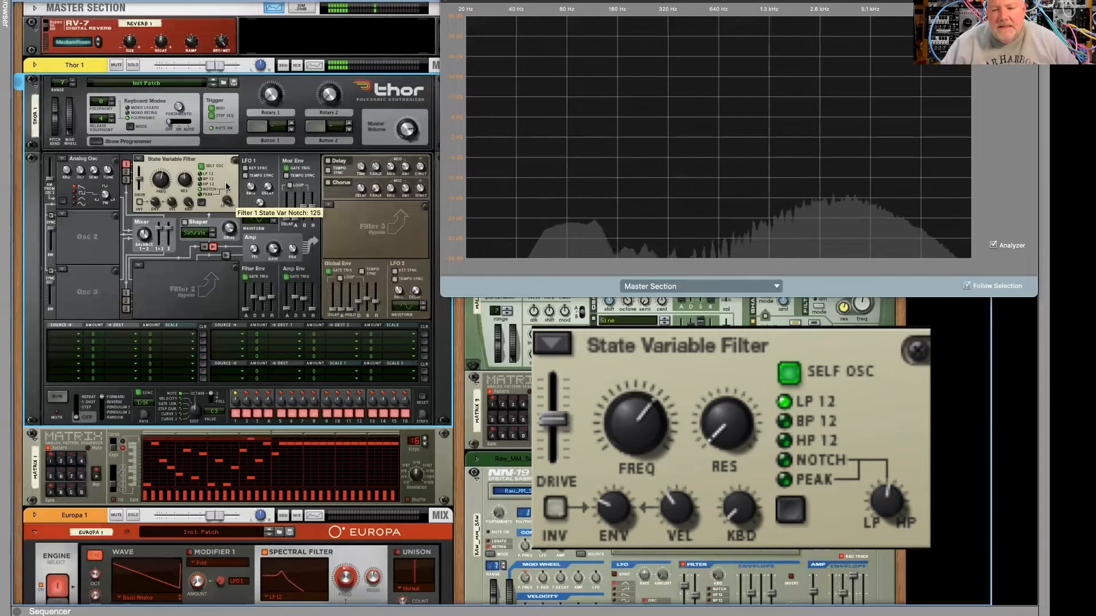
left_click_drag(227, 186, 222, 203)
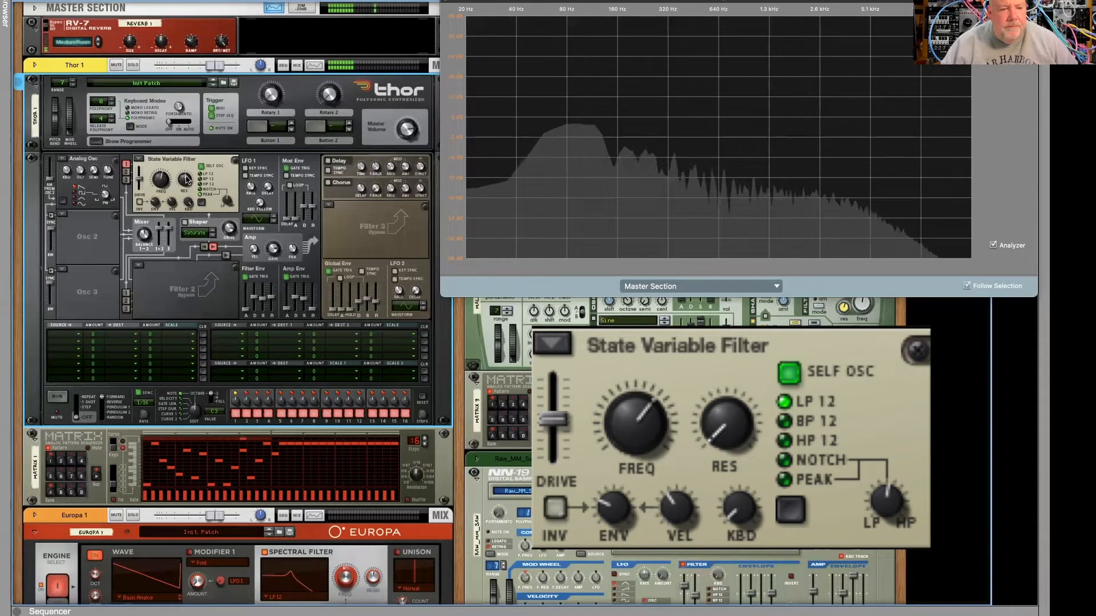
- Vary the State Variable Filter's LP/HP notch balance around 58 and set its frequency to 387 Hz
mouse_move(186, 179)
left_click_drag(225, 198, 225, 202)
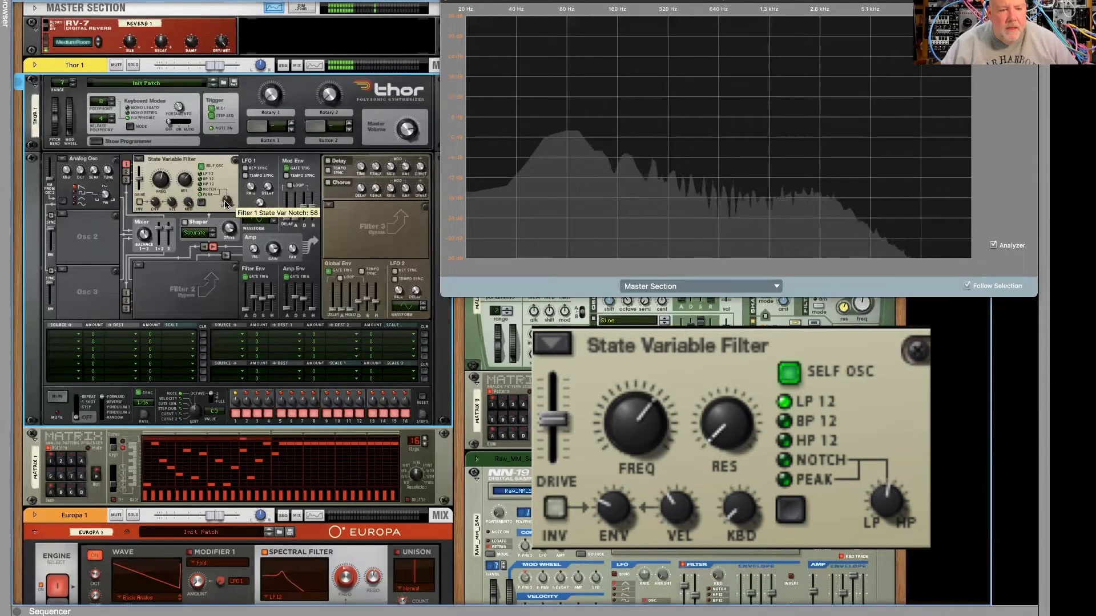
mouse_move(151, 181)
left_click_drag(162, 182, 158, 190)
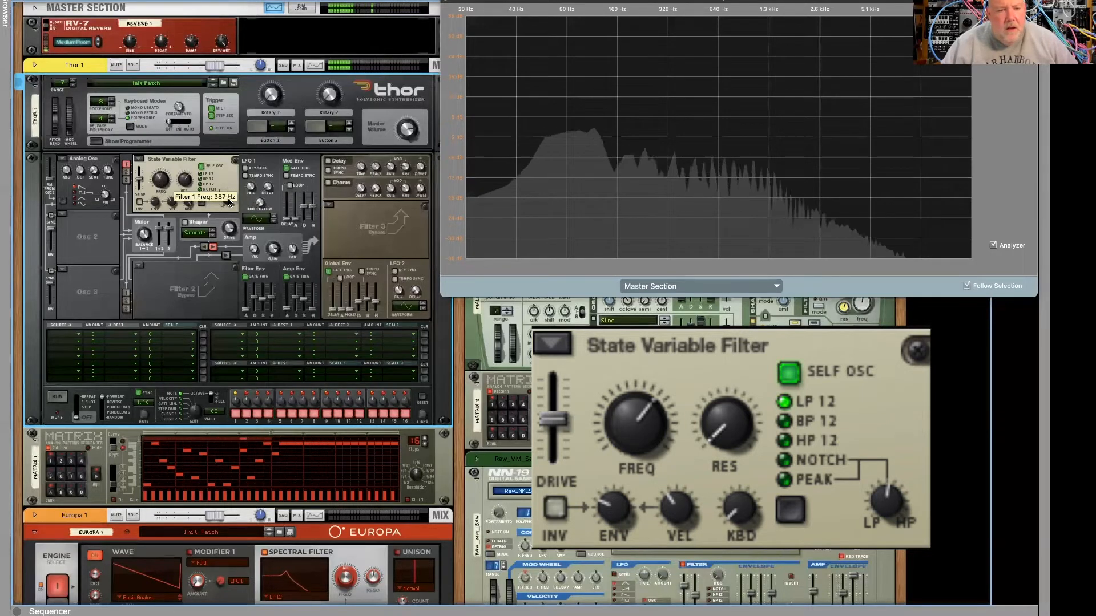
mouse_move(227, 204)
left_click_drag(224, 217, 217, 195)
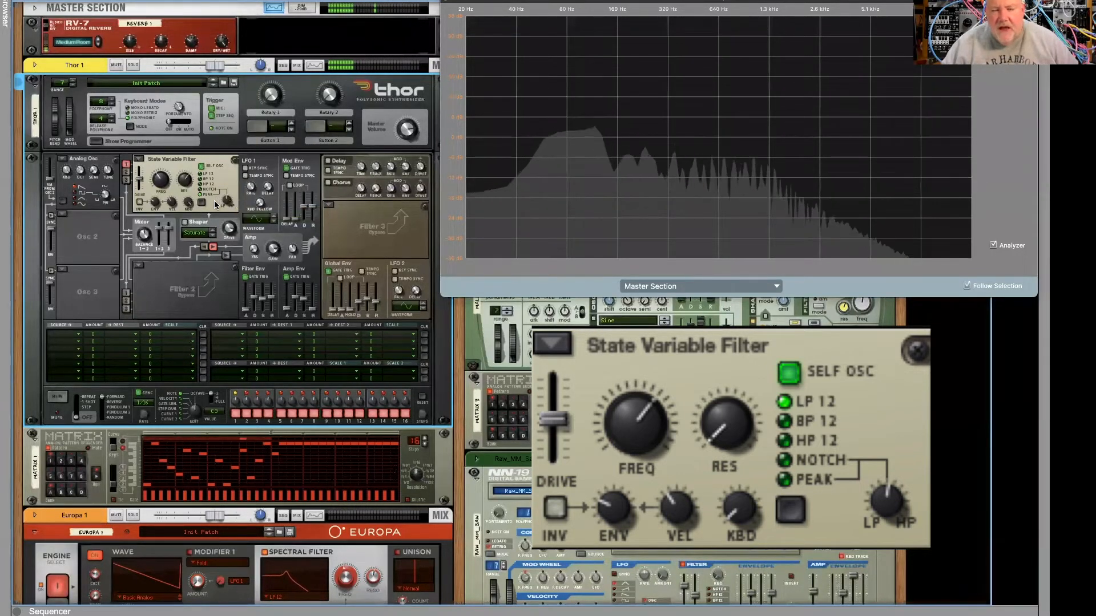
- Stop the Matrix 1 pattern, replace the State Variable Filter with the Comb filter, and restart the pattern
left_click(95, 476)
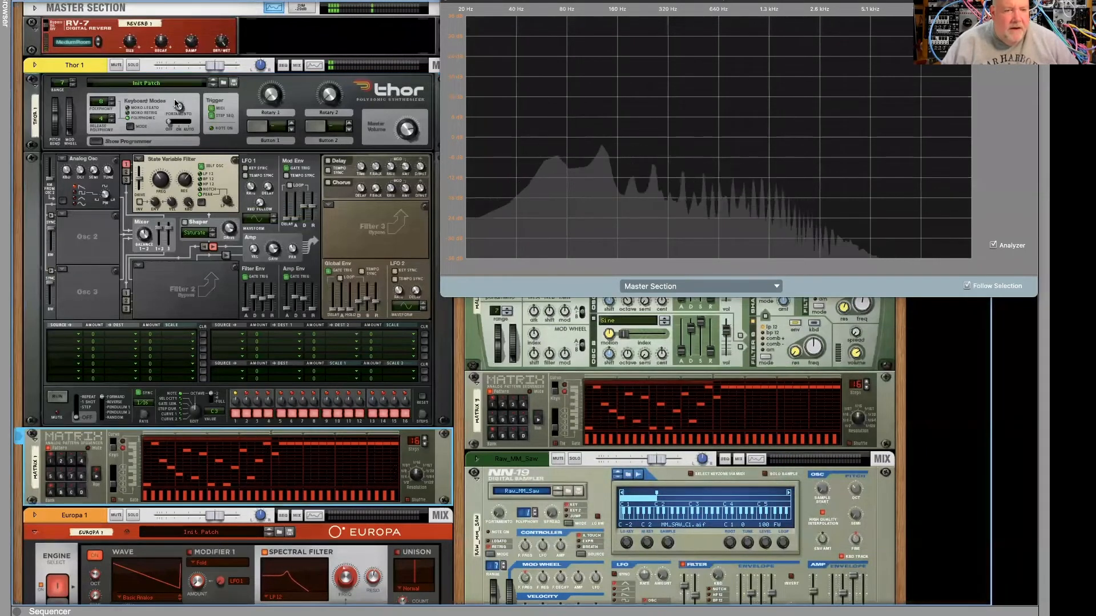
left_click(140, 161)
left_click(150, 171)
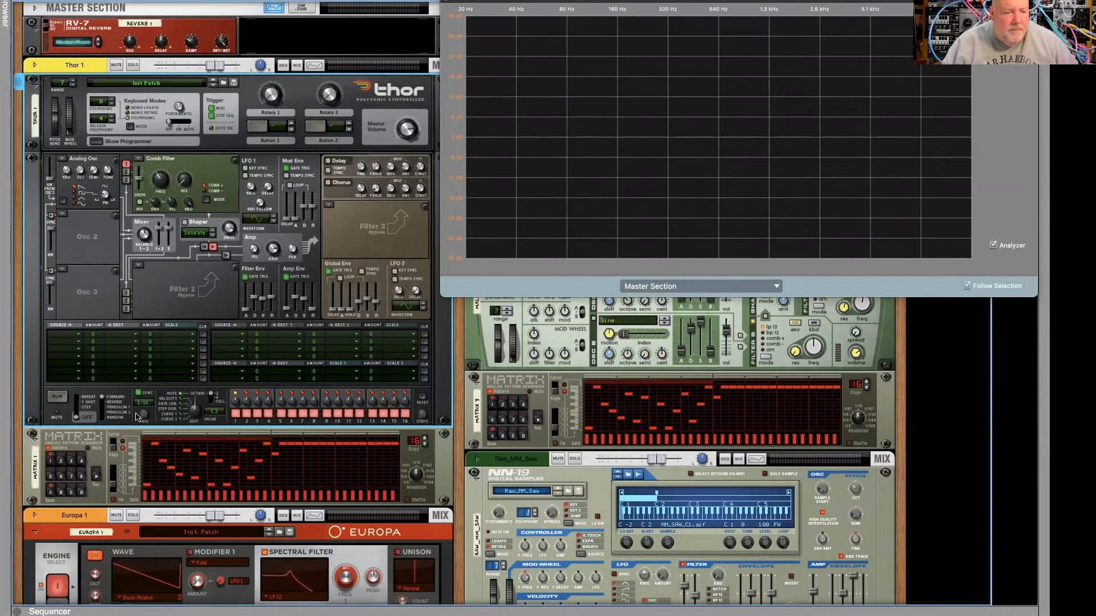
left_click(97, 478)
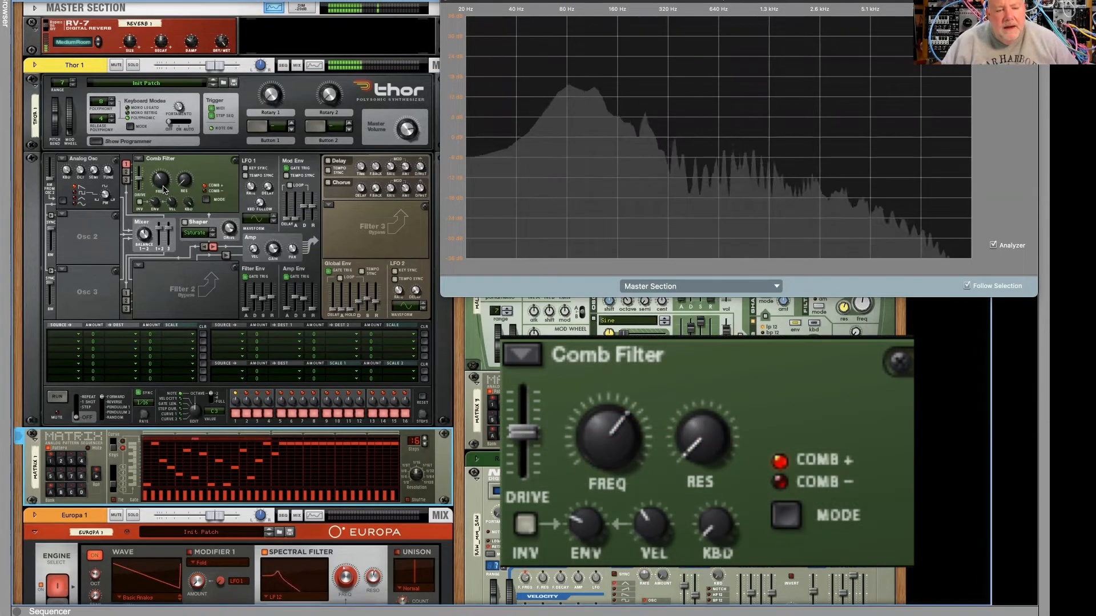
- Sweep the Comb Filter's frequency between about 158 and 387 Hz and vary its resonance around 38
mouse_move(163, 190)
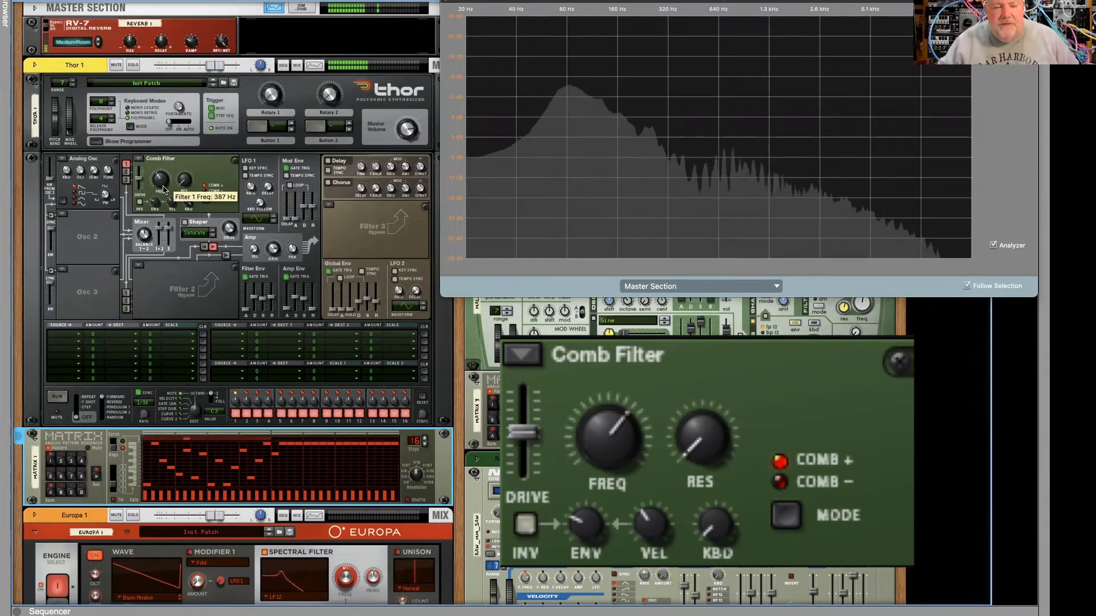
left_click_drag(163, 189, 161, 183)
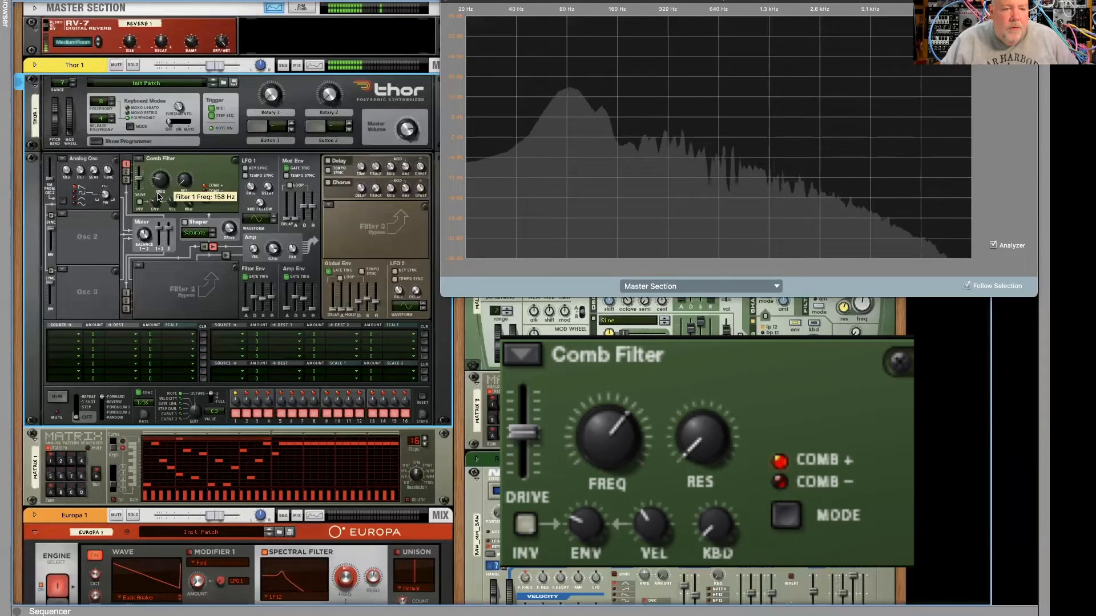
left_click_drag(159, 199, 159, 191)
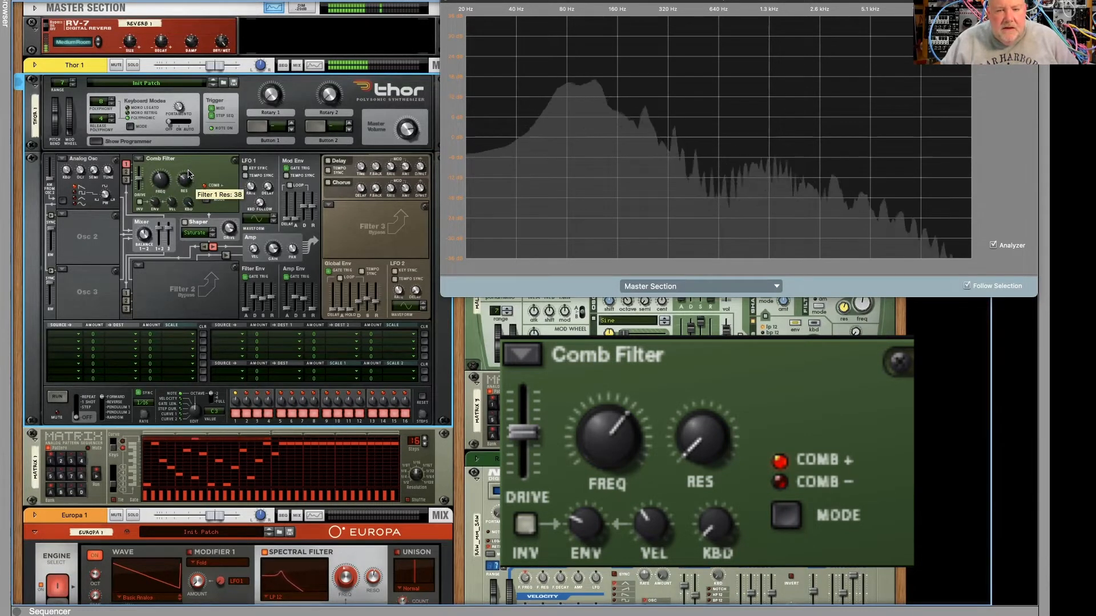
left_click_drag(189, 173, 181, 190)
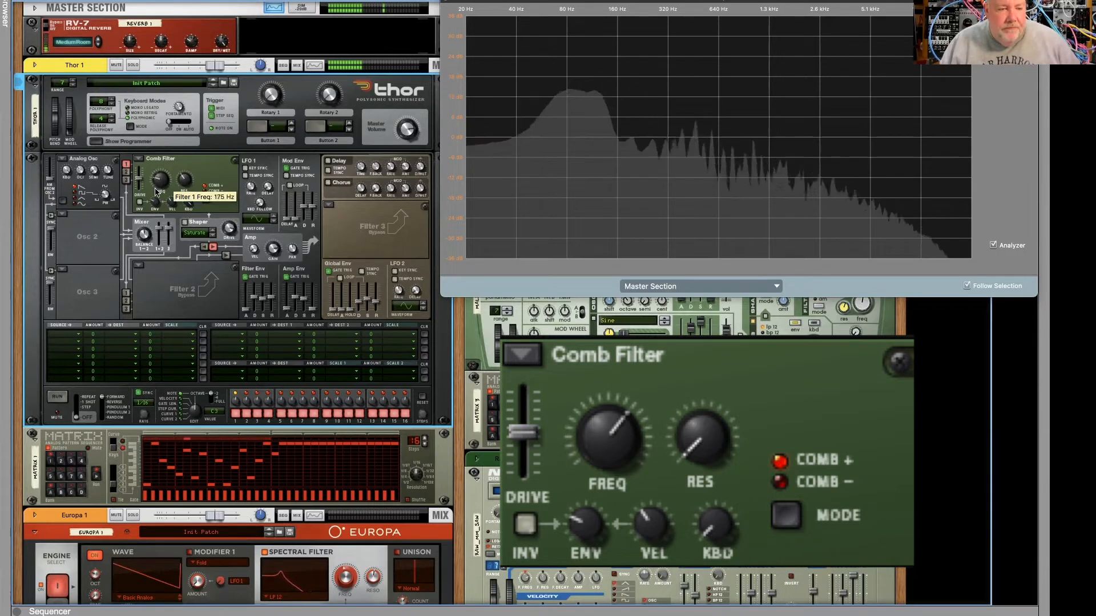
left_click_drag(156, 193, 155, 188)
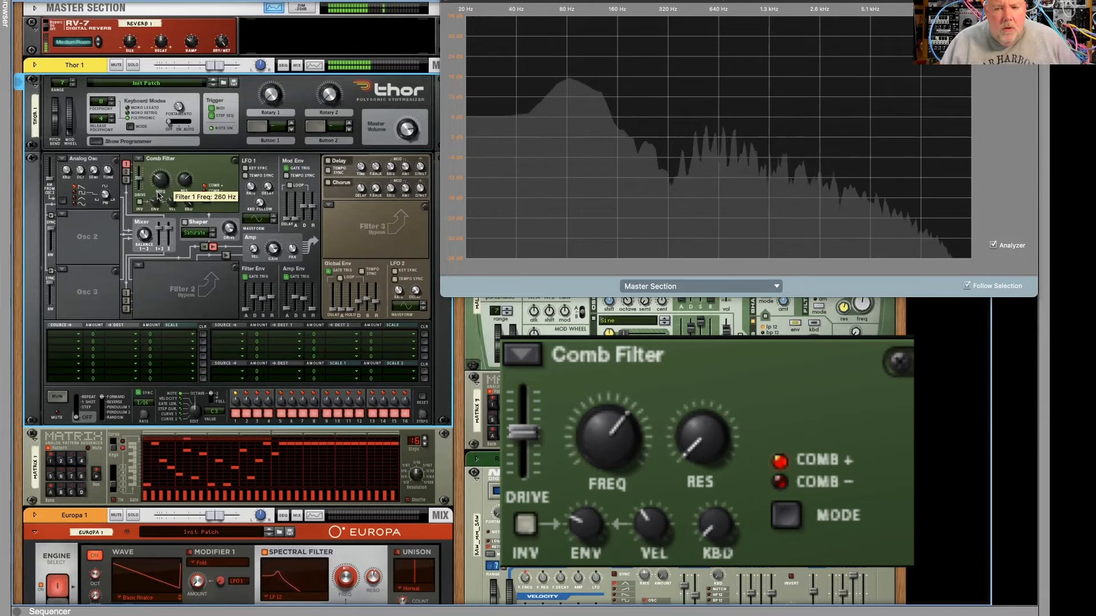
- Sweep the Comb Filter's frequency up to about 946 Hz and back down to about 130 Hz
scroll(159, 194, "up", 3)
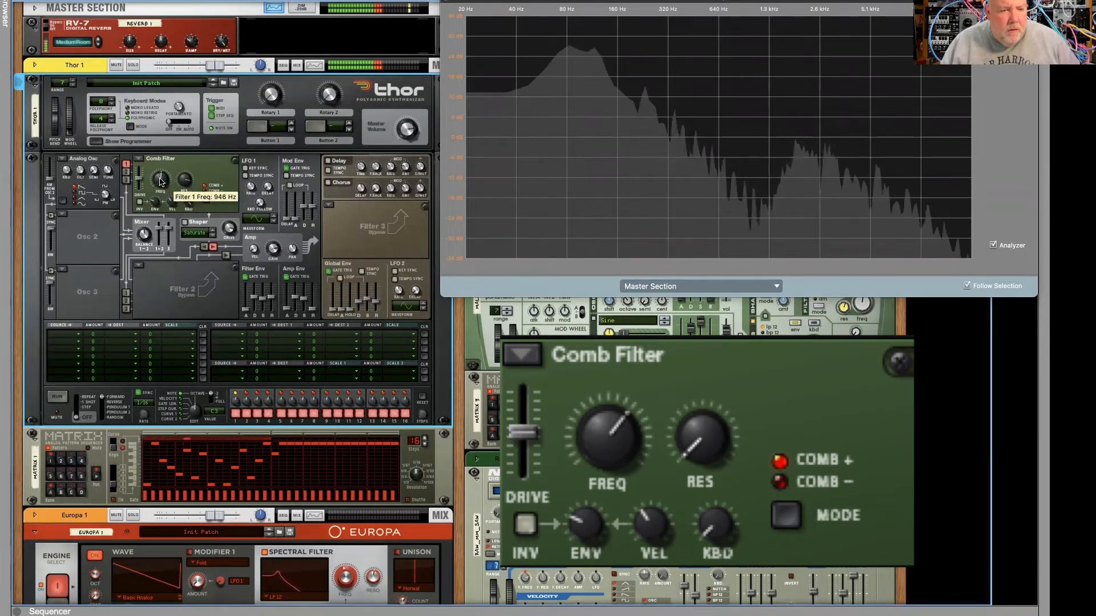
scroll(159, 186, "down", 8)
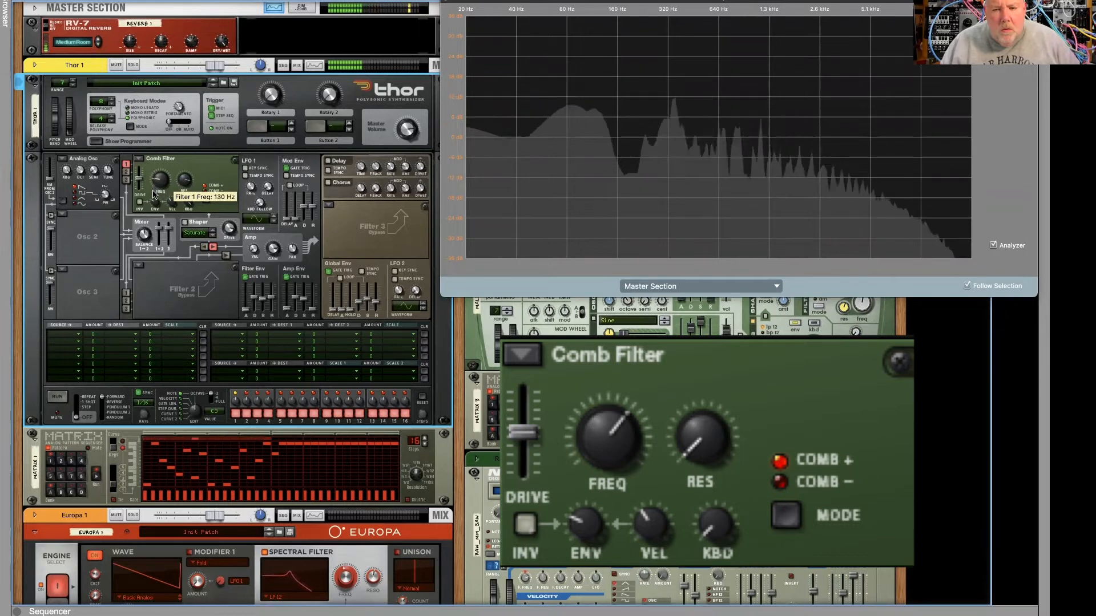
scroll(154, 193, "down", 12)
left_click_drag(151, 193, 196, 214)
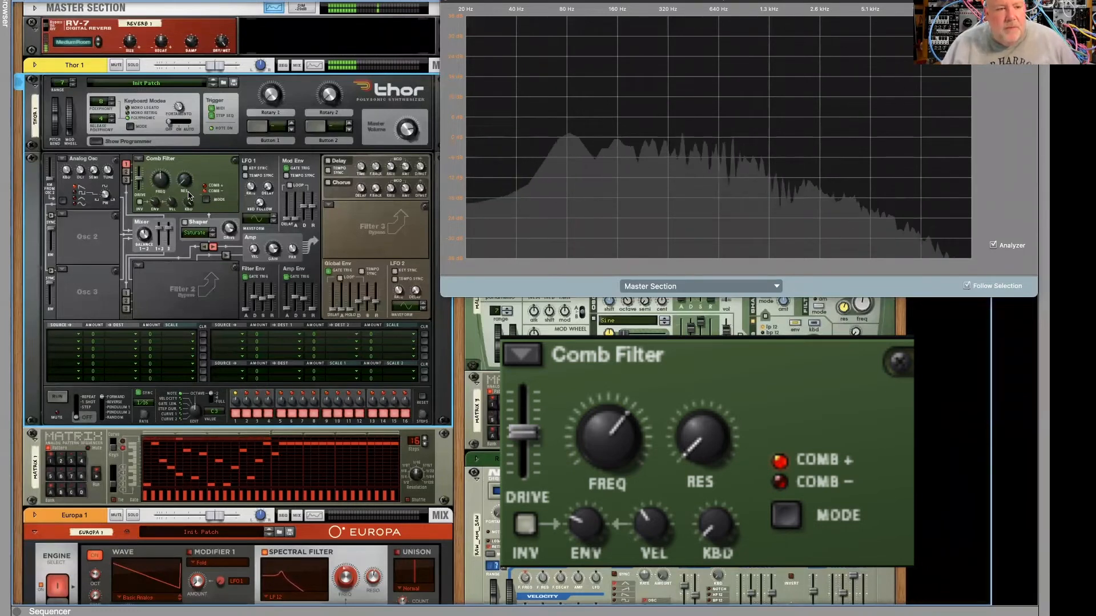
- Sweep the Comb Filter's frequency repeatedly between about 158 Hz and 1.90 kHz
mouse_move(158, 193)
left_click_drag(159, 196, 190, 164)
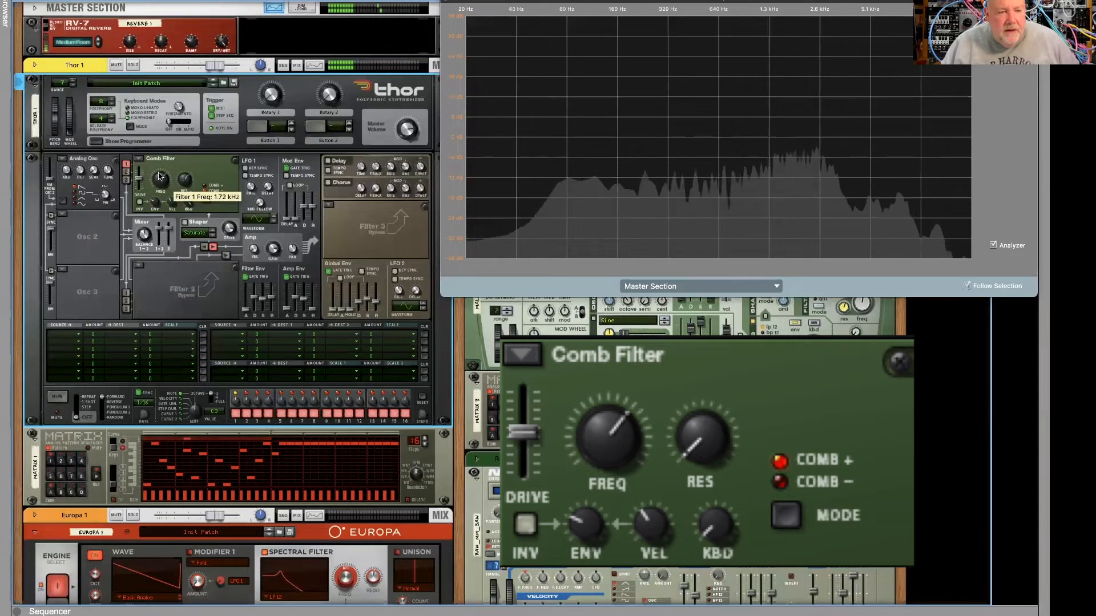
left_click_drag(158, 182, 157, 183)
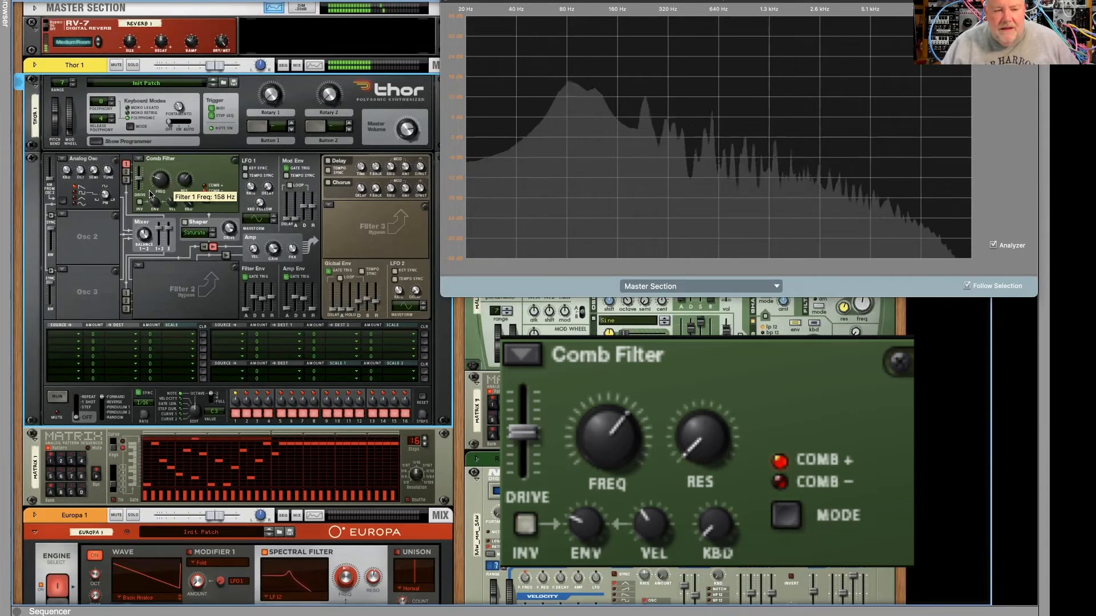
mouse_move(151, 193)
left_mouse_down()
mouse_move(153, 182)
mouse_move(147, 190)
left_mouse_up()
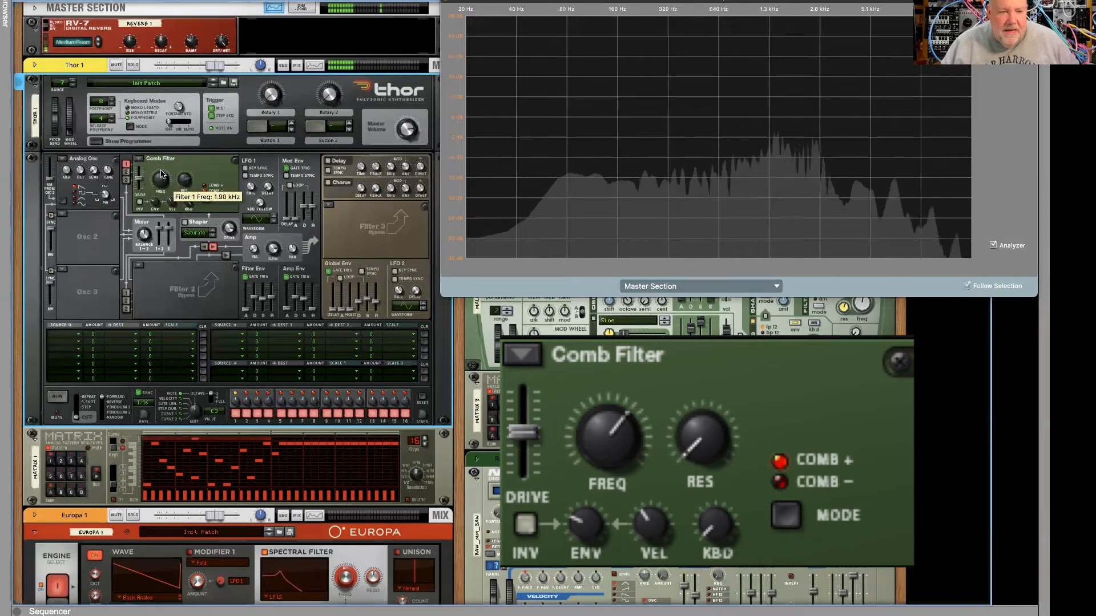
left_click_drag(158, 180, 183, 227)
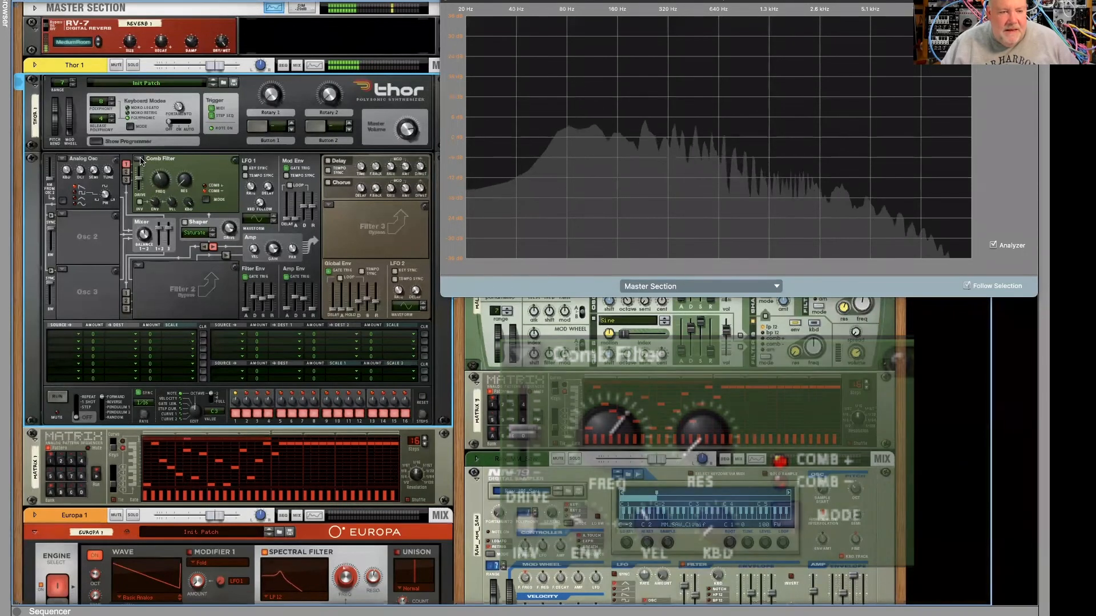
- Replace the Comb Filter with the Formant filter and move its X/Y point to about 92,0
left_click(141, 160)
left_click(150, 173)
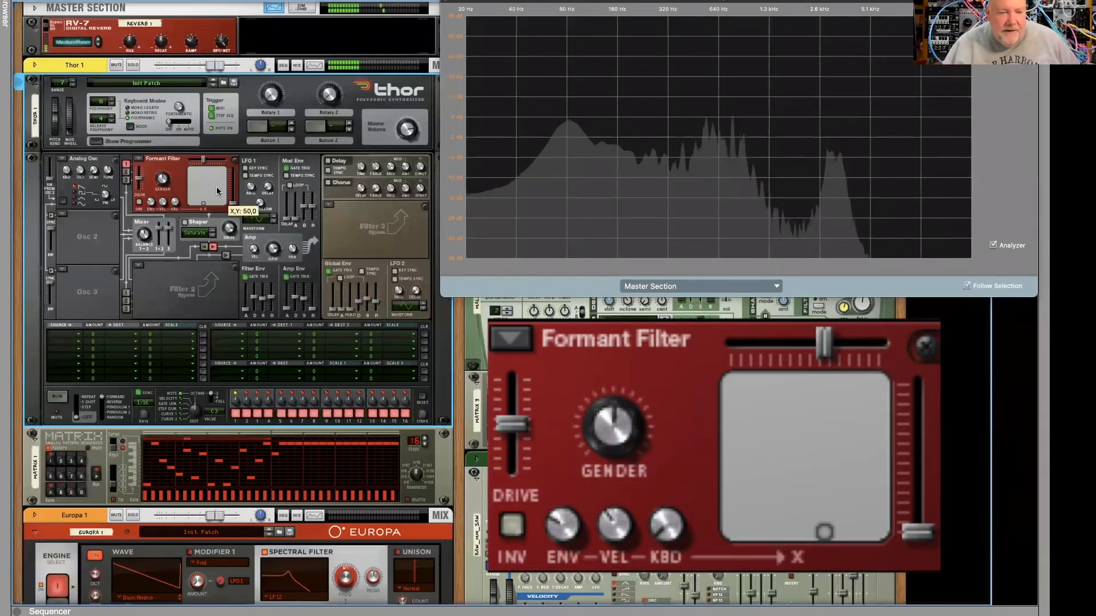
left_click_drag(203, 207, 215, 207)
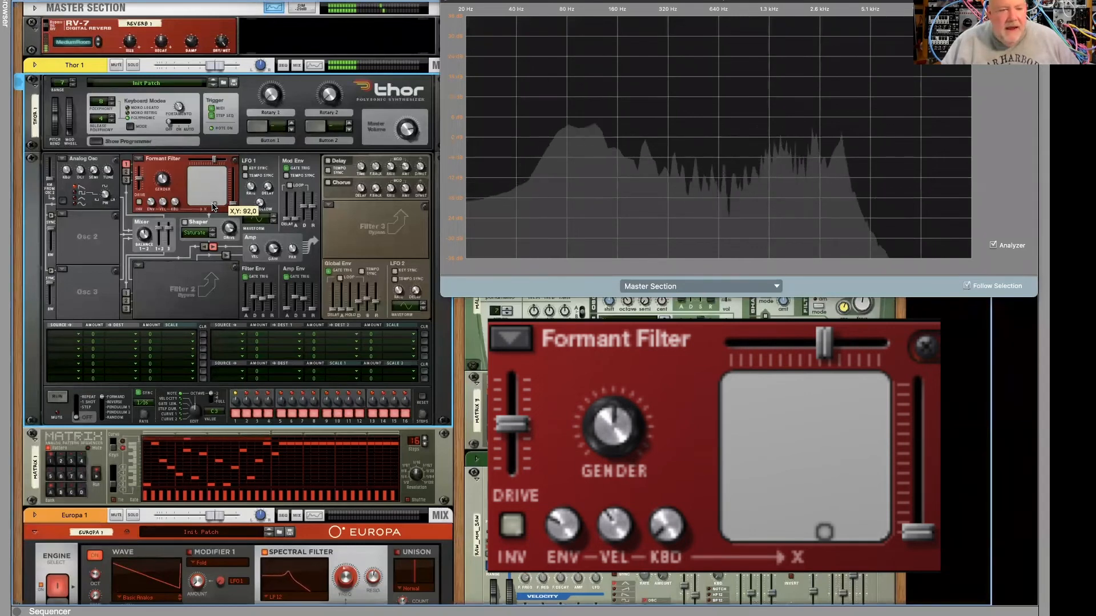
- Move the Formant Filter's X/Y point through about 115,96, 111,127 and 61,0, and stop the Matrix 1 pattern
left_click_drag(214, 204, 220, 179)
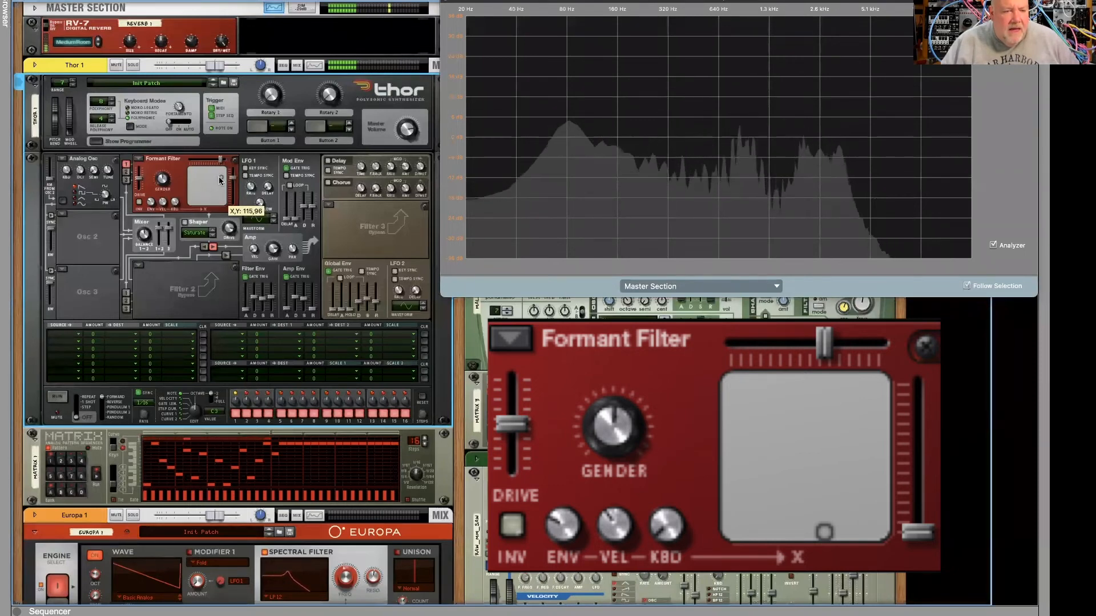
left_click_drag(218, 175, 223, 167)
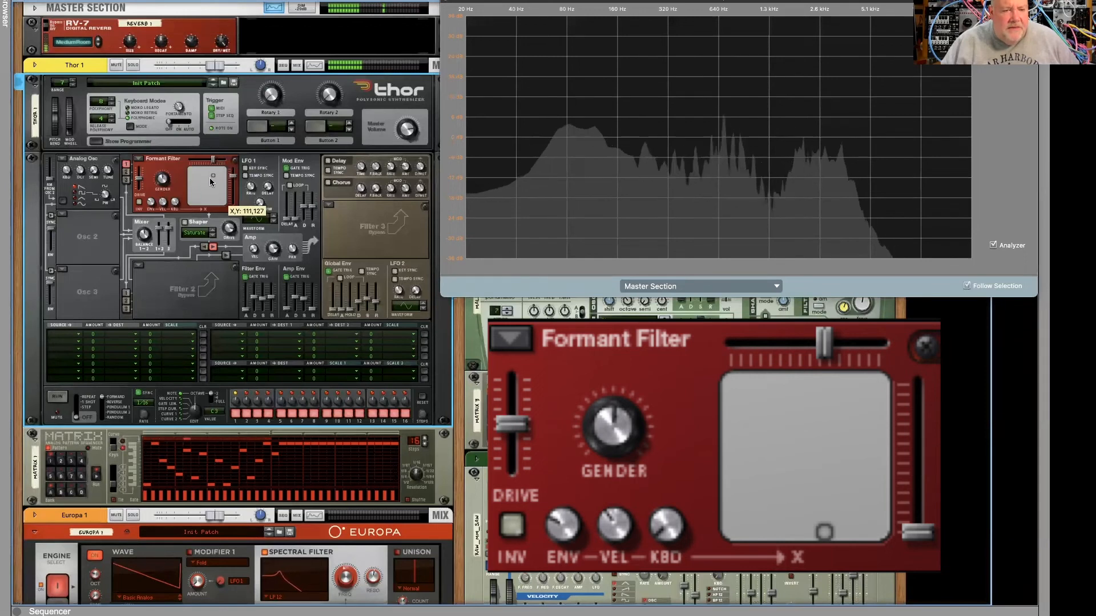
left_click_drag(200, 206, 205, 208)
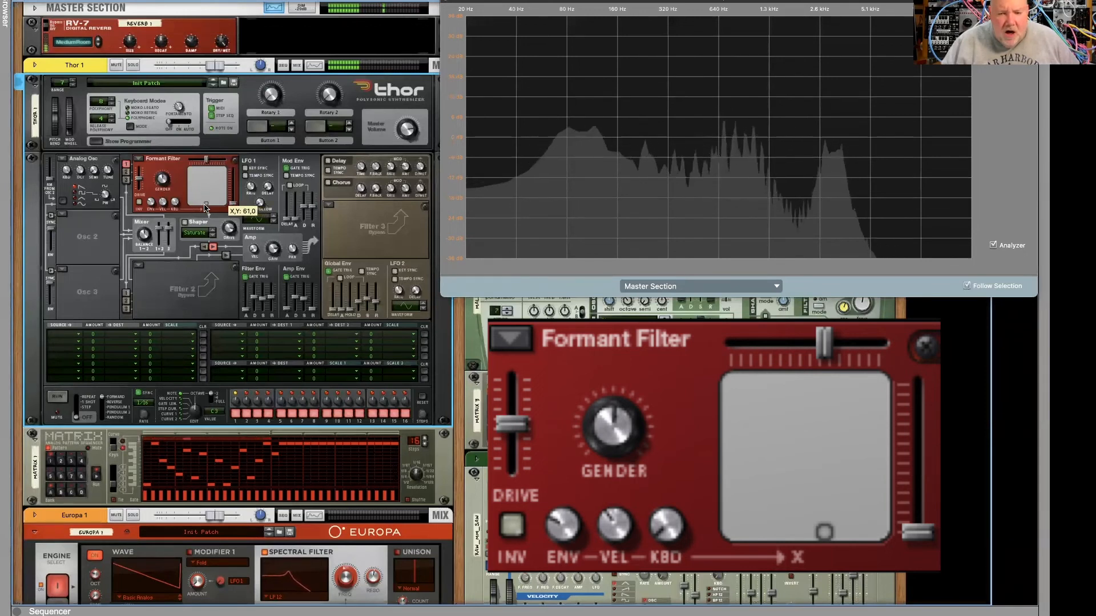
mouse_move(201, 202)
left_mouse_down()
mouse_move(190, 184)
mouse_move(216, 207)
mouse_move(214, 173)
mouse_move(196, 183)
mouse_move(210, 193)
mouse_move(196, 199)
mouse_move(194, 190)
mouse_move(191, 209)
mouse_move(232, 201)
mouse_move(188, 203)
mouse_move(217, 191)
mouse_move(204, 198)
left_mouse_up()
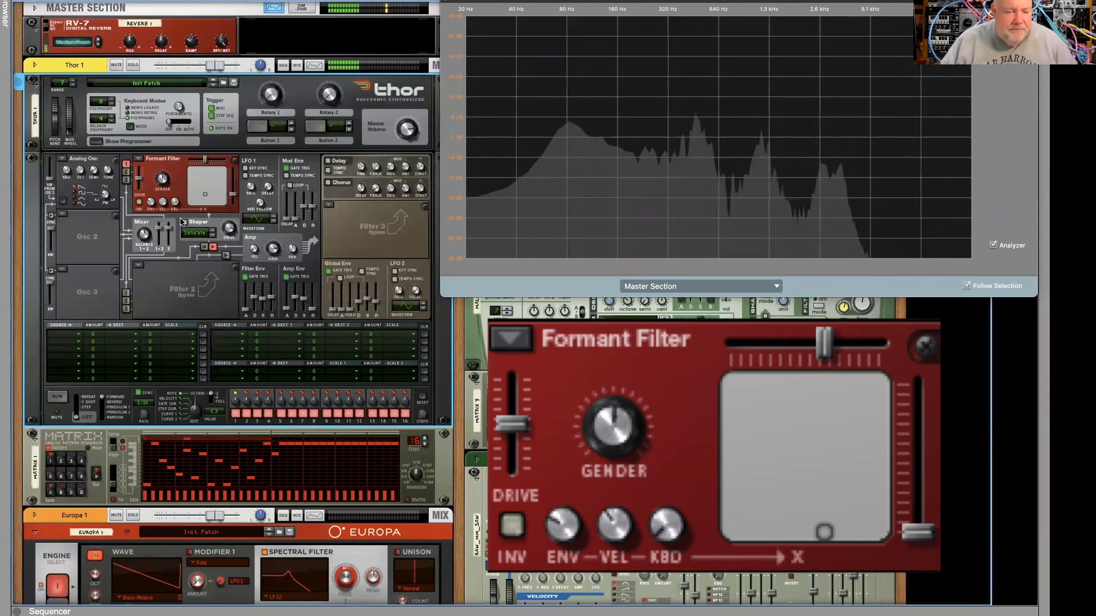
left_click(98, 479)
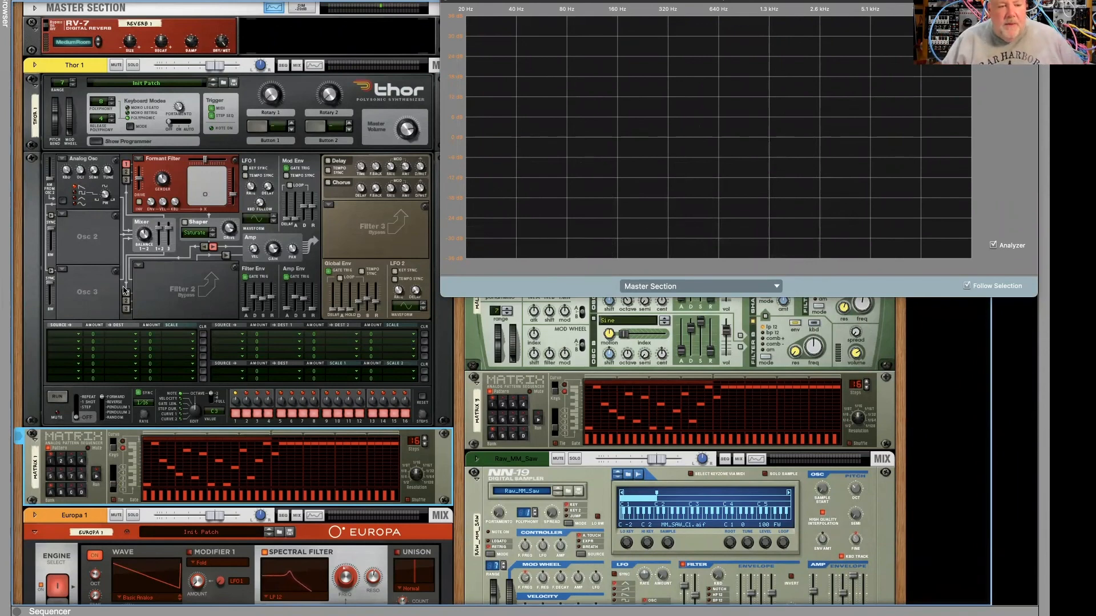
- Examine the filter types available for Filter 2 and Filter 3, leaving both slots on Bypass
left_click(138, 264)
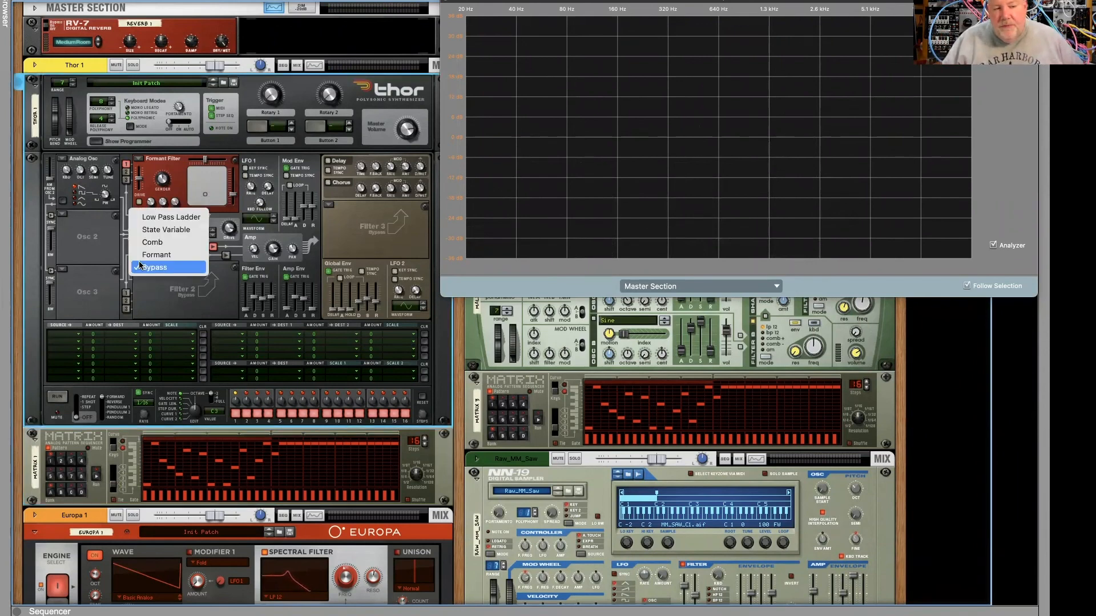
left_click(139, 266)
left_click(330, 206)
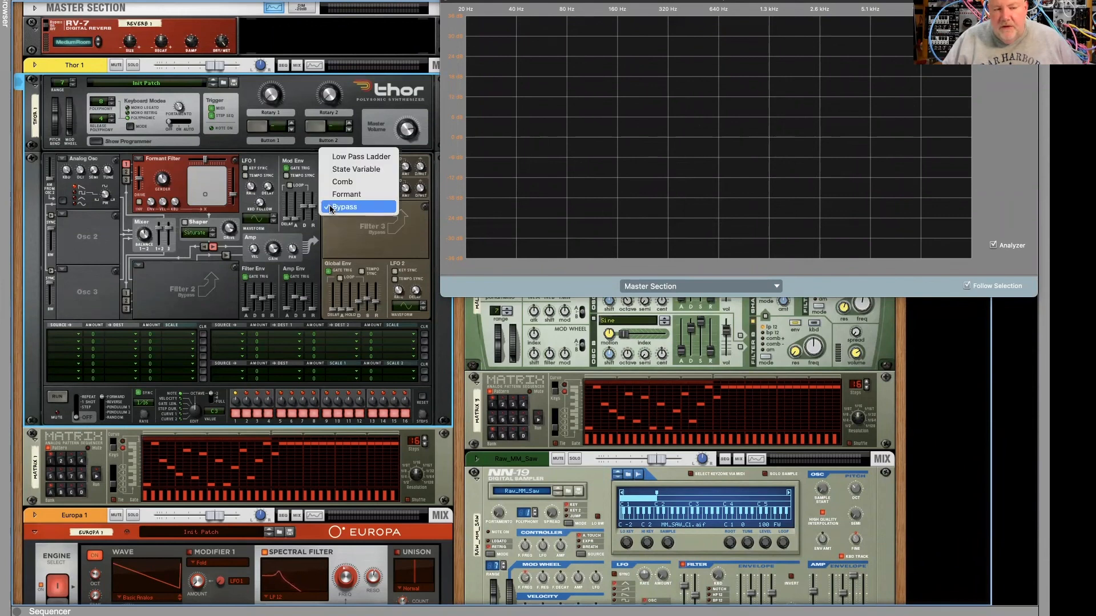
left_click(330, 206)
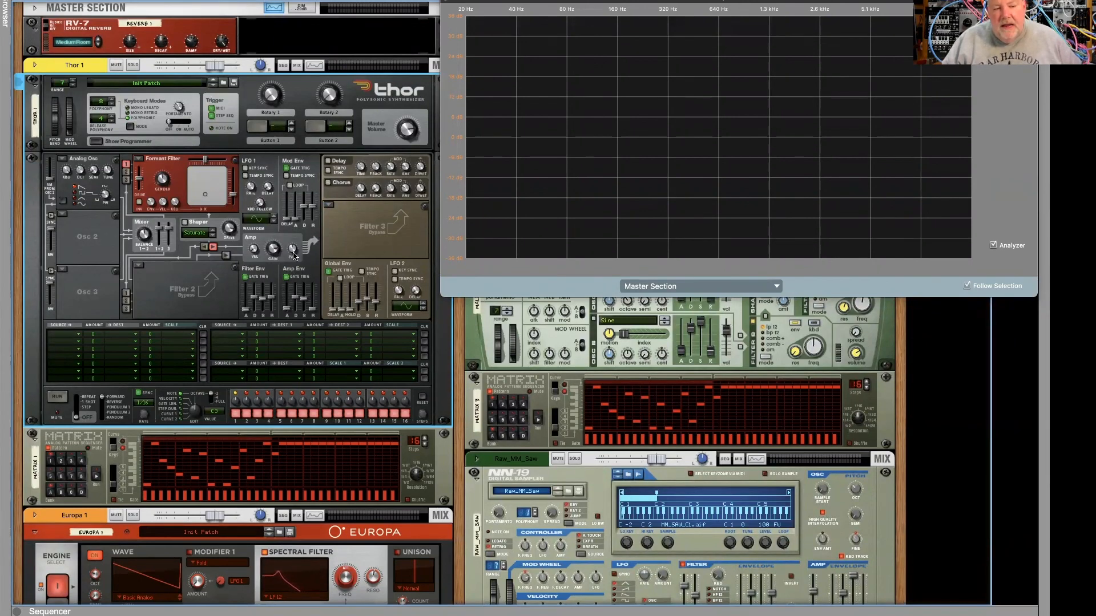
left_click(329, 207)
left_click(330, 210)
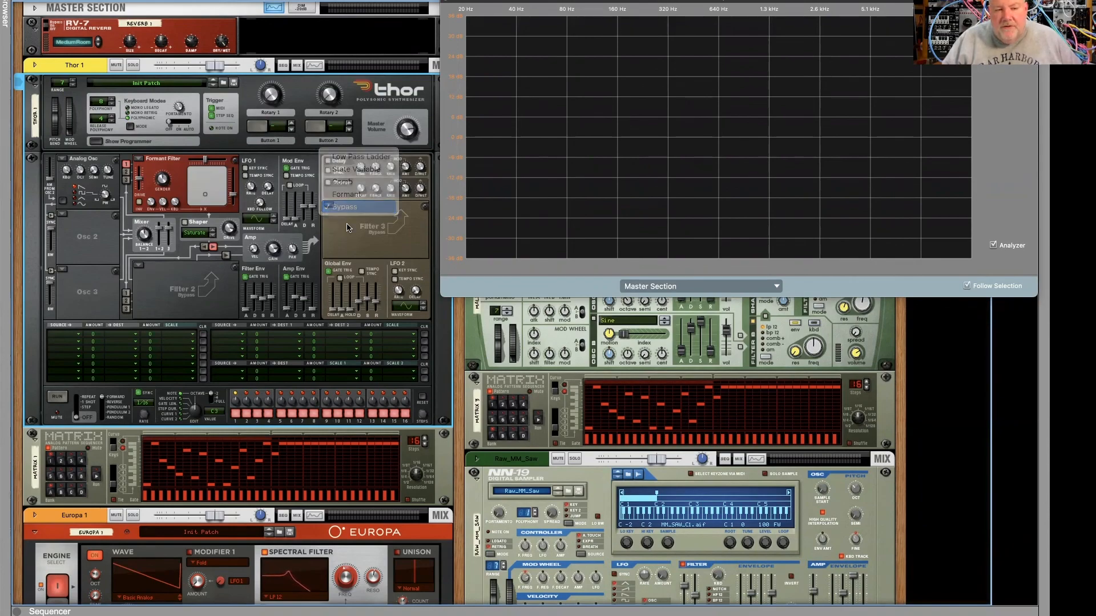